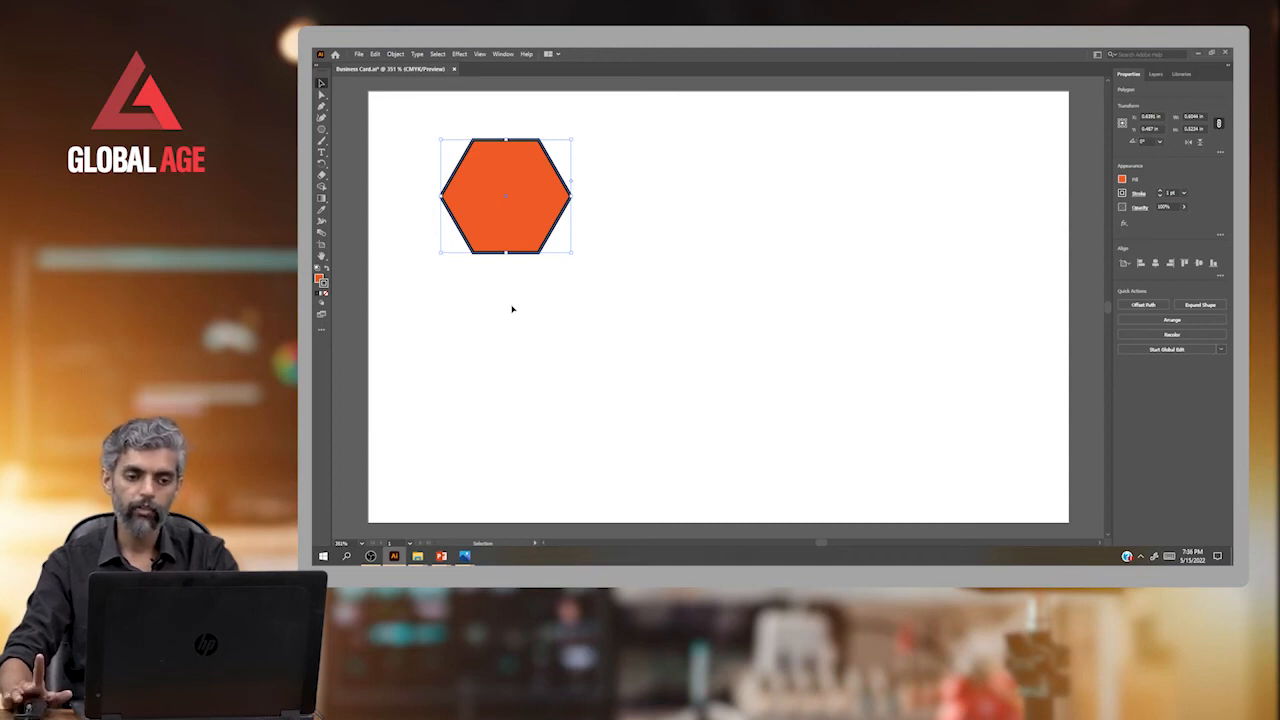
# Copy the orange hexagon and paste a duplicate at the centre of the artboard
pyautogui.click(534, 325)
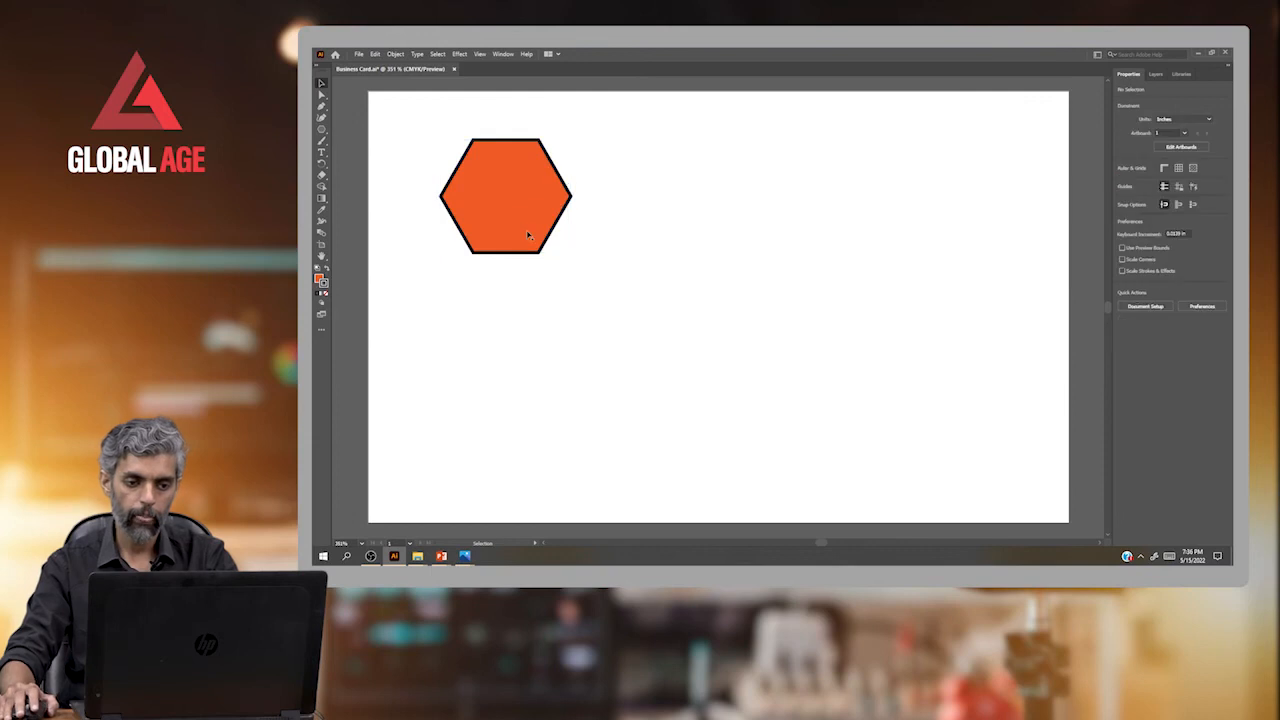
pyautogui.click(527, 196)
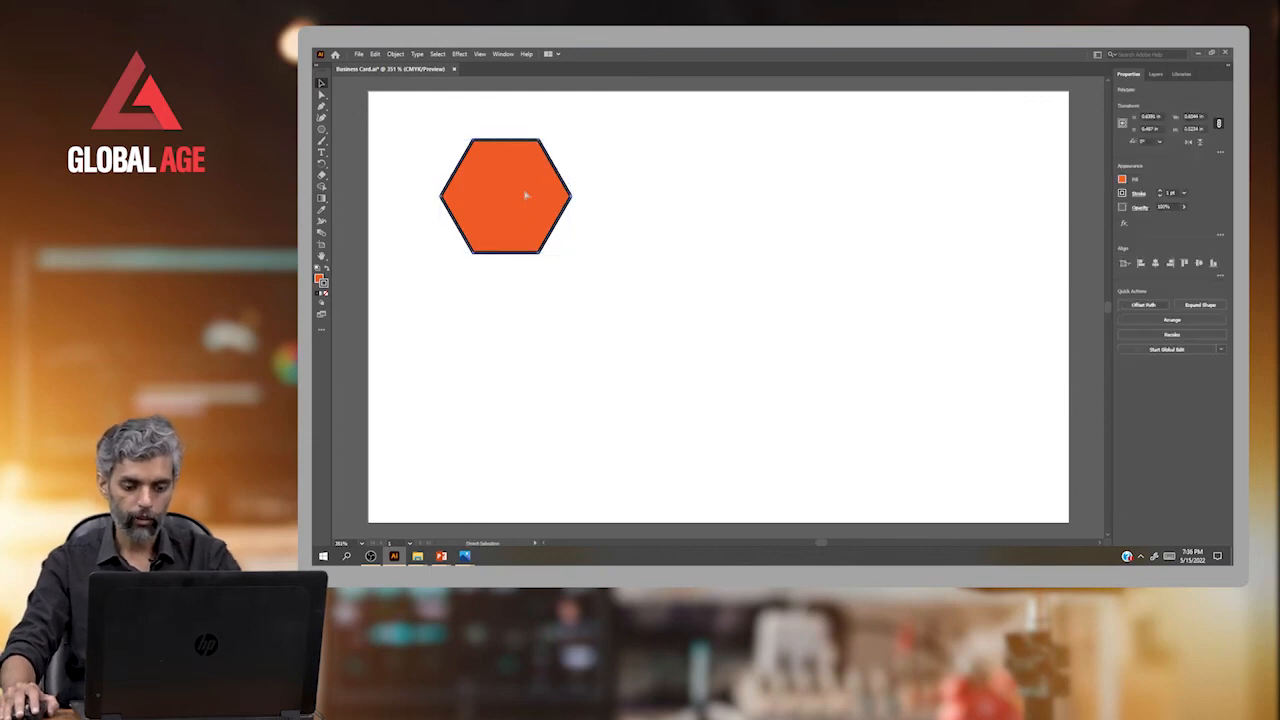
pyautogui.press('a')
pyautogui.hotkey('ctrl', 'c')
pyautogui.hotkey('ctrl', 'v')
pyautogui.press('v')
pyautogui.click(557, 334)
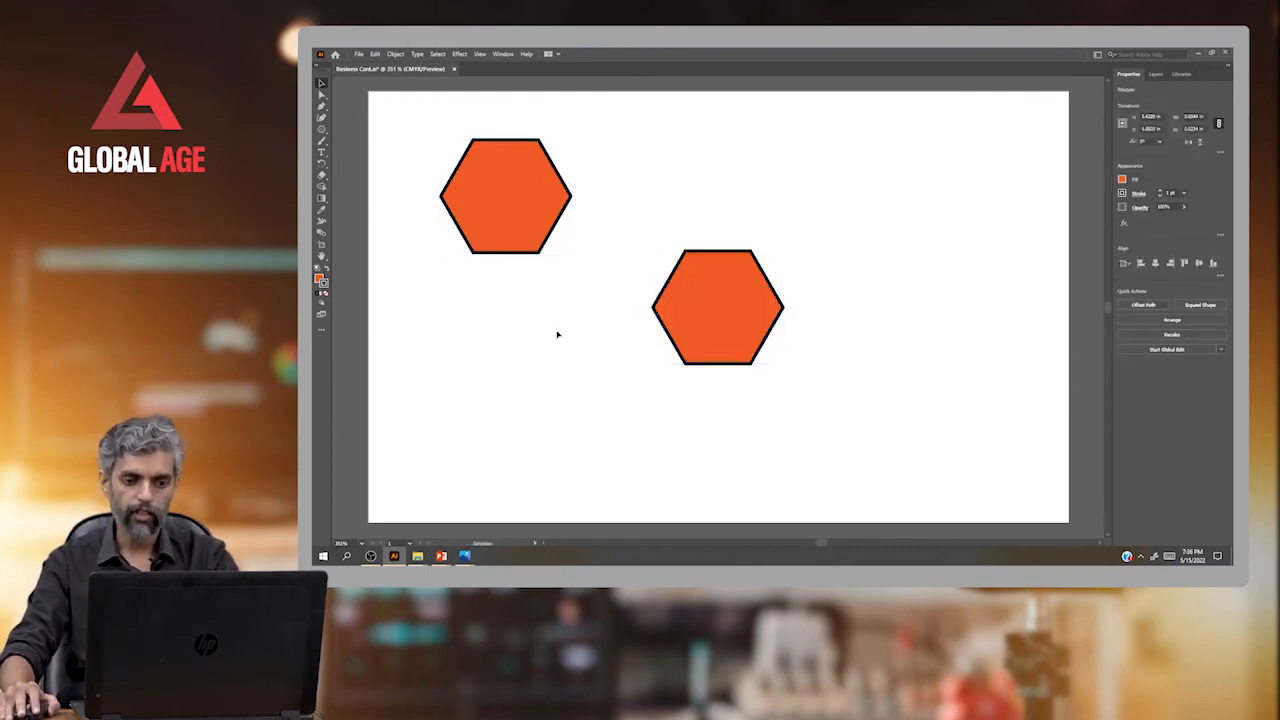
pyautogui.click(688, 318)
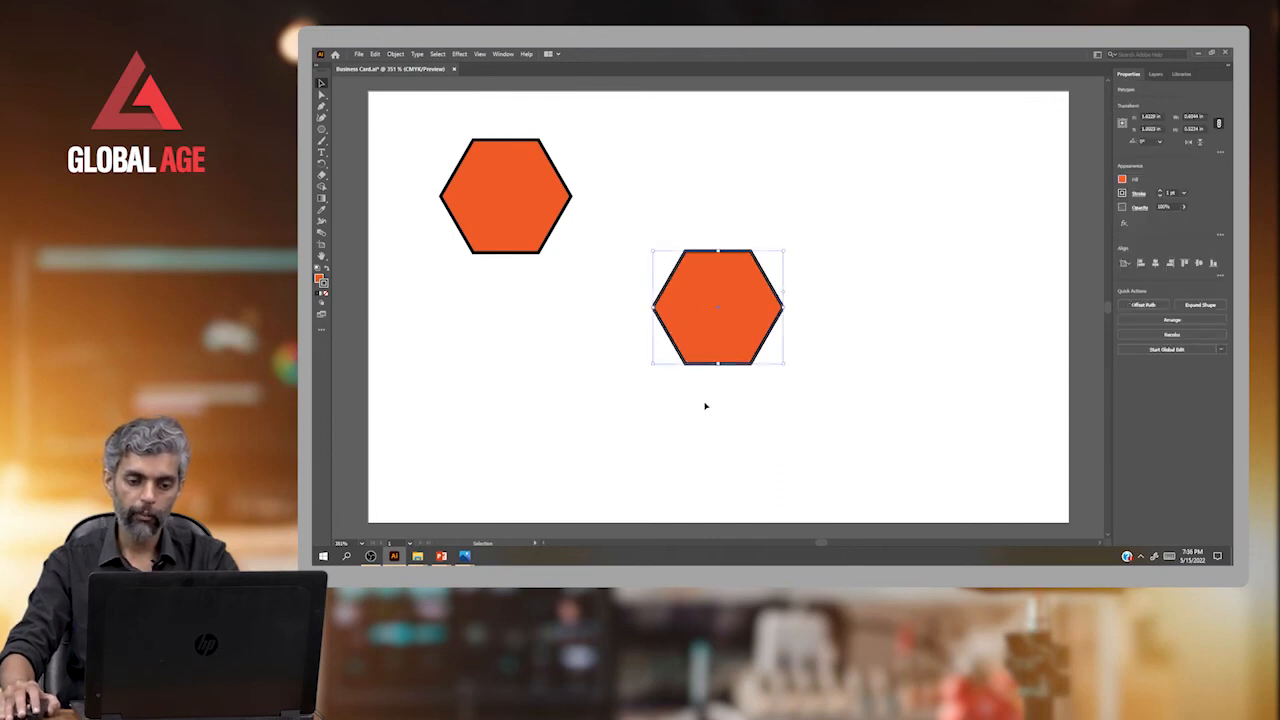
pyautogui.click(617, 342)
# Duplicate both orange hexagons together, offsetting the copies diagonally downward to form a chain of four
pyautogui.moveTo(500, 380); pyautogui.dragTo(714, 171)
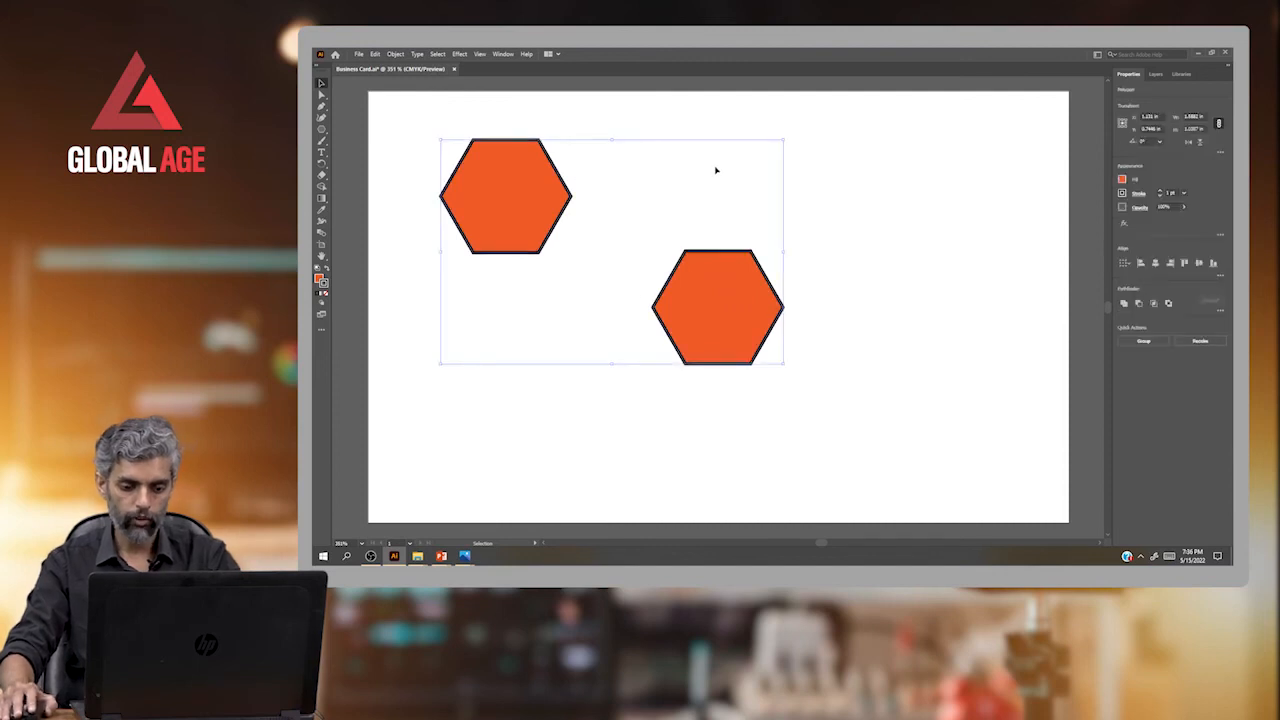
pyautogui.hotkey('ctrl', 'd')
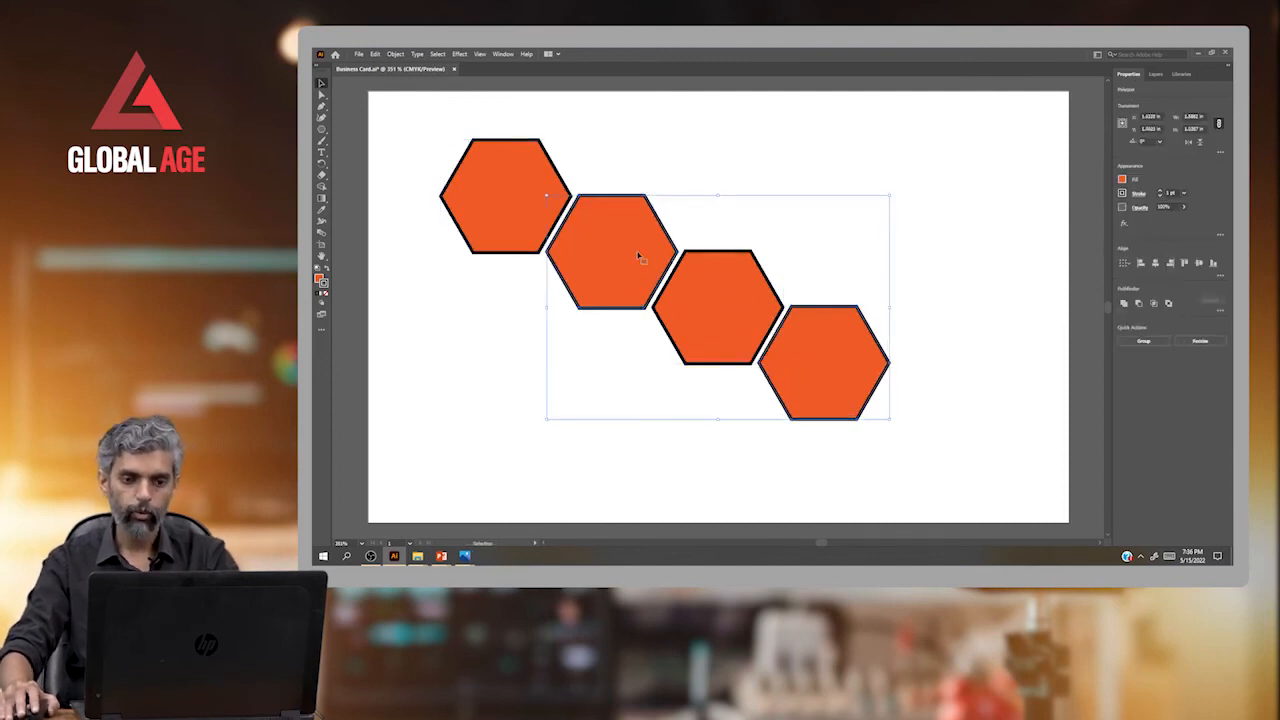
pyautogui.click(648, 134)
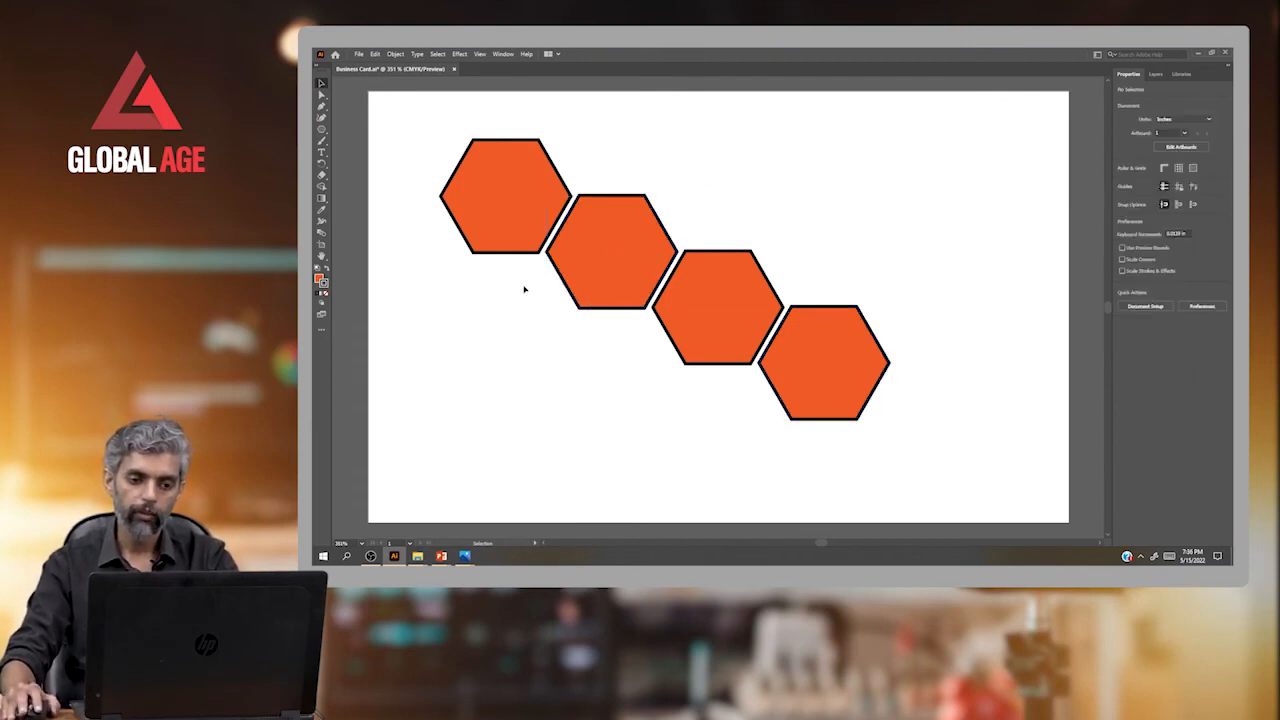
# Select the three upper hexagons of the diagonal chain and try to duplicate them below
pyautogui.click(617, 261)
pyautogui.keyDown('shift'); pyautogui.click(837, 376); pyautogui.keyUp('shift')
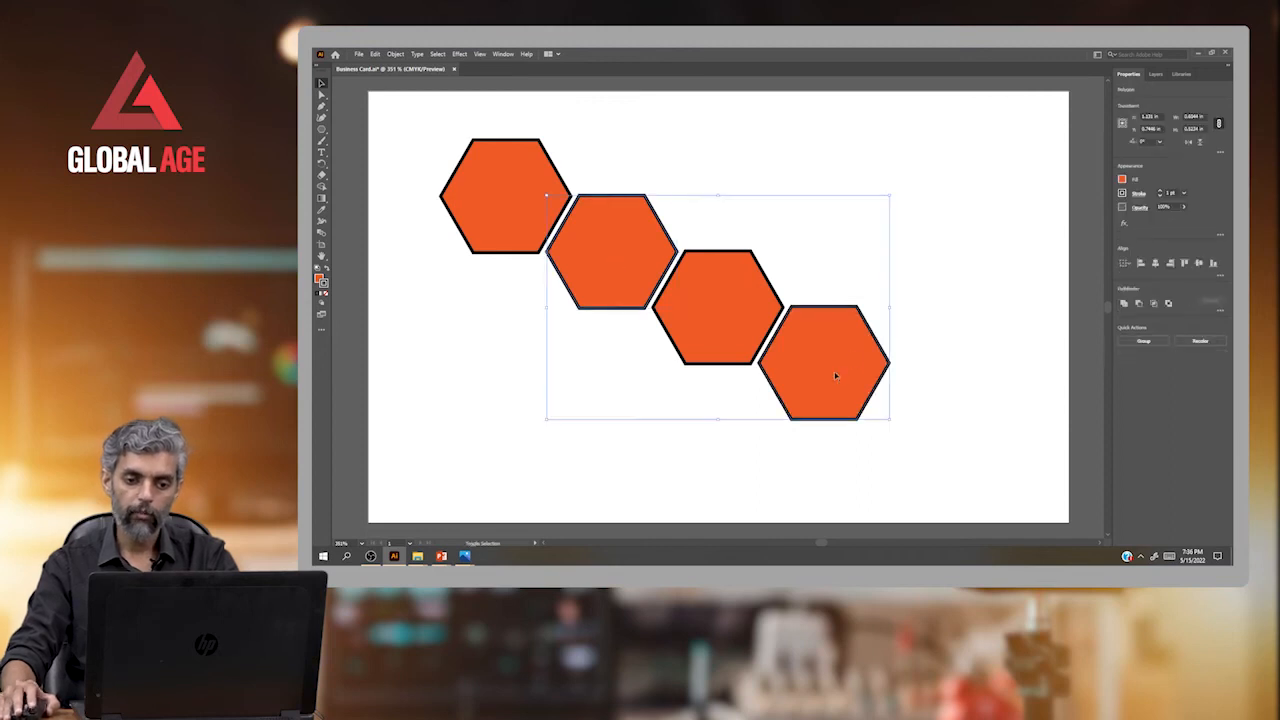
pyautogui.press('a')
pyautogui.press('v')
pyautogui.click(697, 300)
pyautogui.keyDown('shift'); pyautogui.click(591, 263); pyautogui.keyUp('shift')
pyautogui.keyDown('shift'); pyautogui.click(506, 238); pyautogui.keyUp('shift')
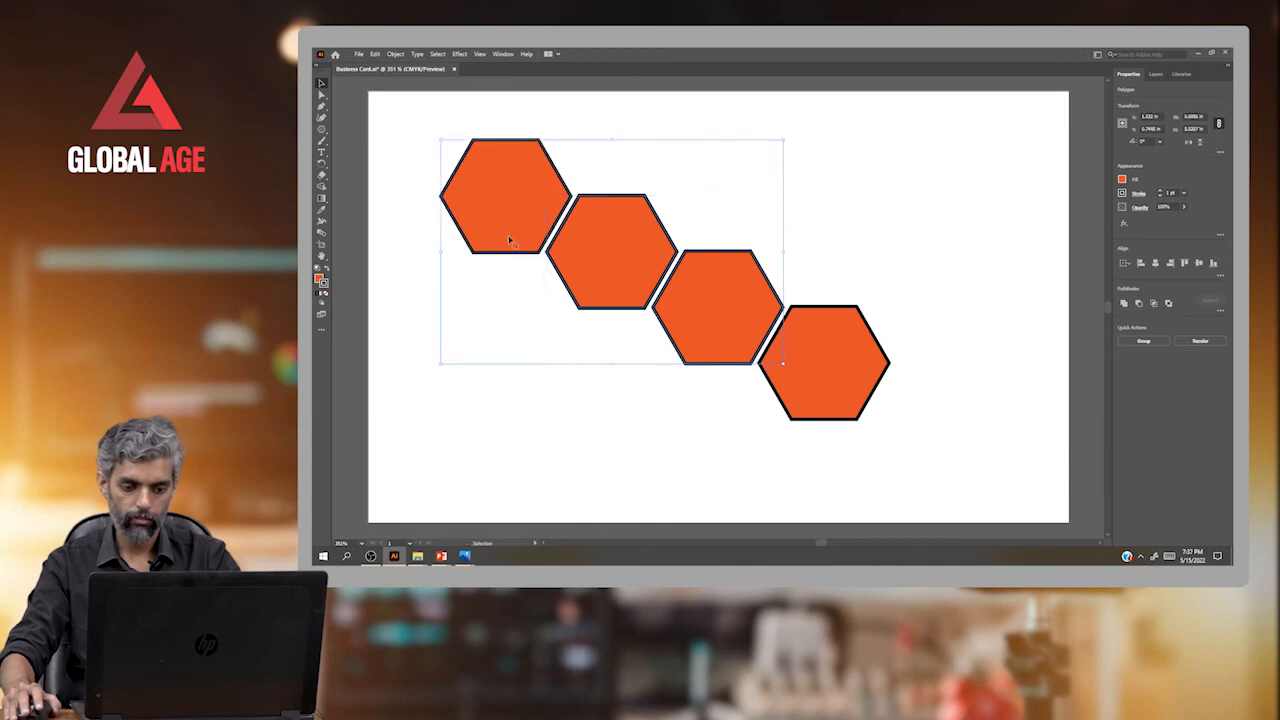
pyautogui.hotkey('ctrl', 'd')
pyautogui.keyDown('alt'); pyautogui.moveTo(703, 332); pyautogui.dragTo(680, 415); pyautogui.keyUp('alt')
# Undo the duplications until only the original hexagon and the centre copy remain
pyautogui.hotkey('ctrl', 'z')
pyautogui.hotkey('ctrl', 'z')
pyautogui.hotkey('ctrl', 'z')
pyautogui.hotkey('ctrl', 'z')
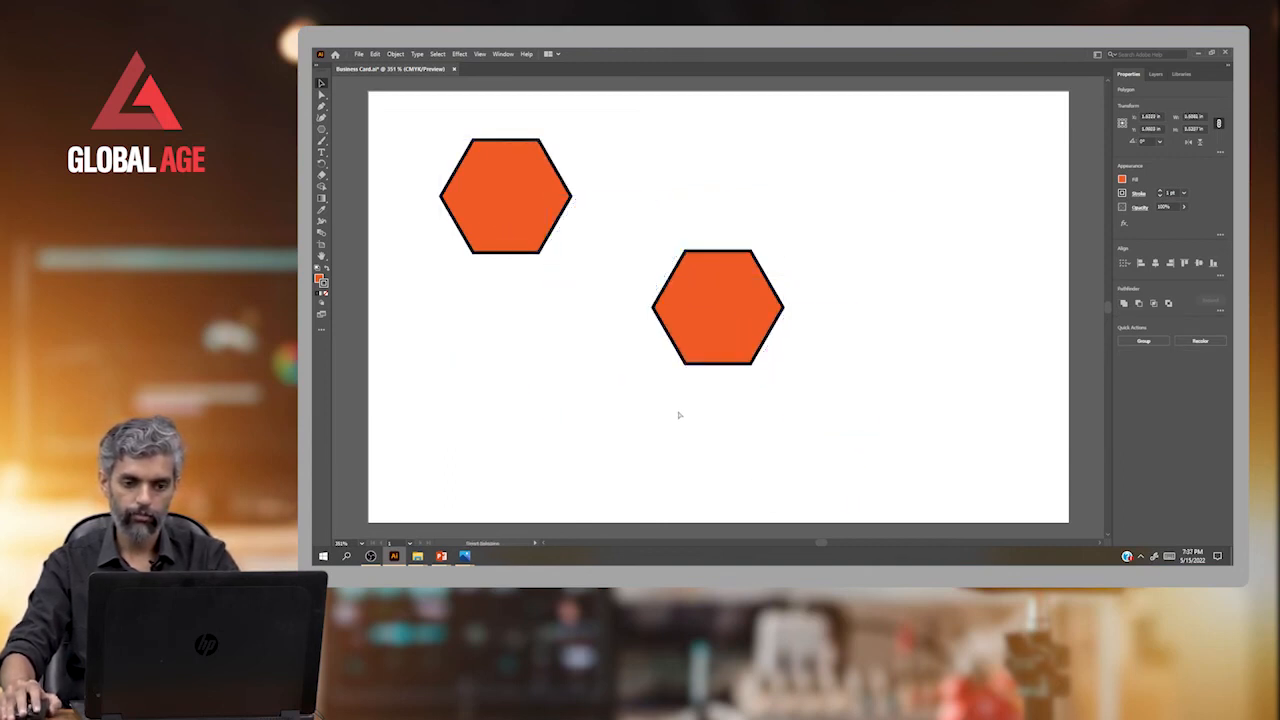
# Delete the centre hexagon and undo the deletion
pyautogui.click(687, 281)
pyautogui.press('Delete')
pyautogui.click(529, 167)
pyautogui.press('a')
pyautogui.hotkey('ctrl', 'z')
pyautogui.press('v')
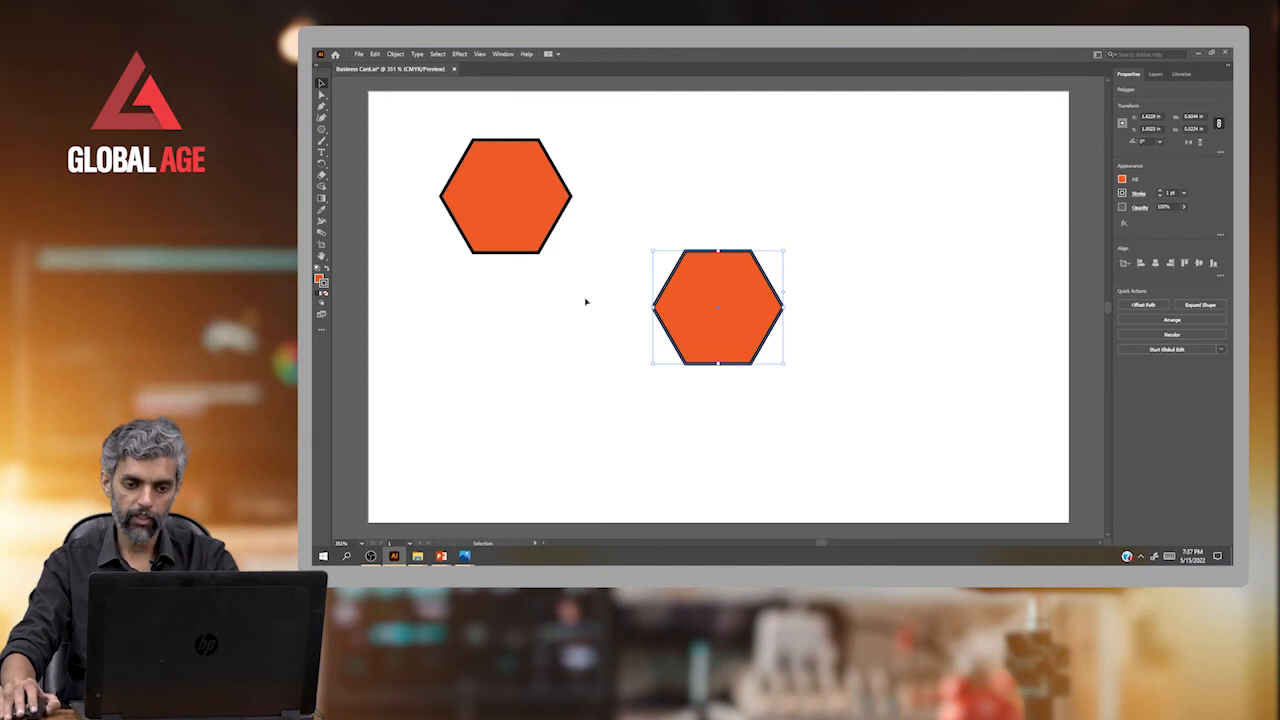
# Delete the hexagon at the centre of the artboard, keeping the upper original
pyautogui.click(653, 216)
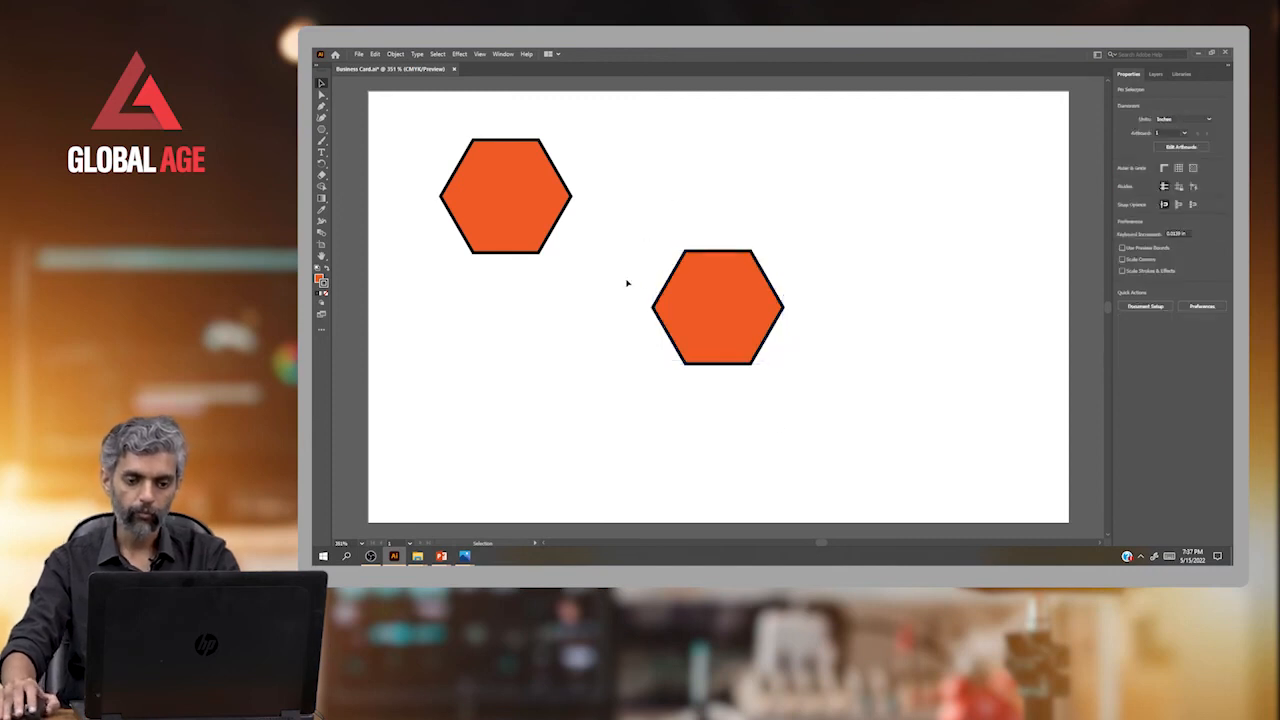
pyautogui.click(700, 298)
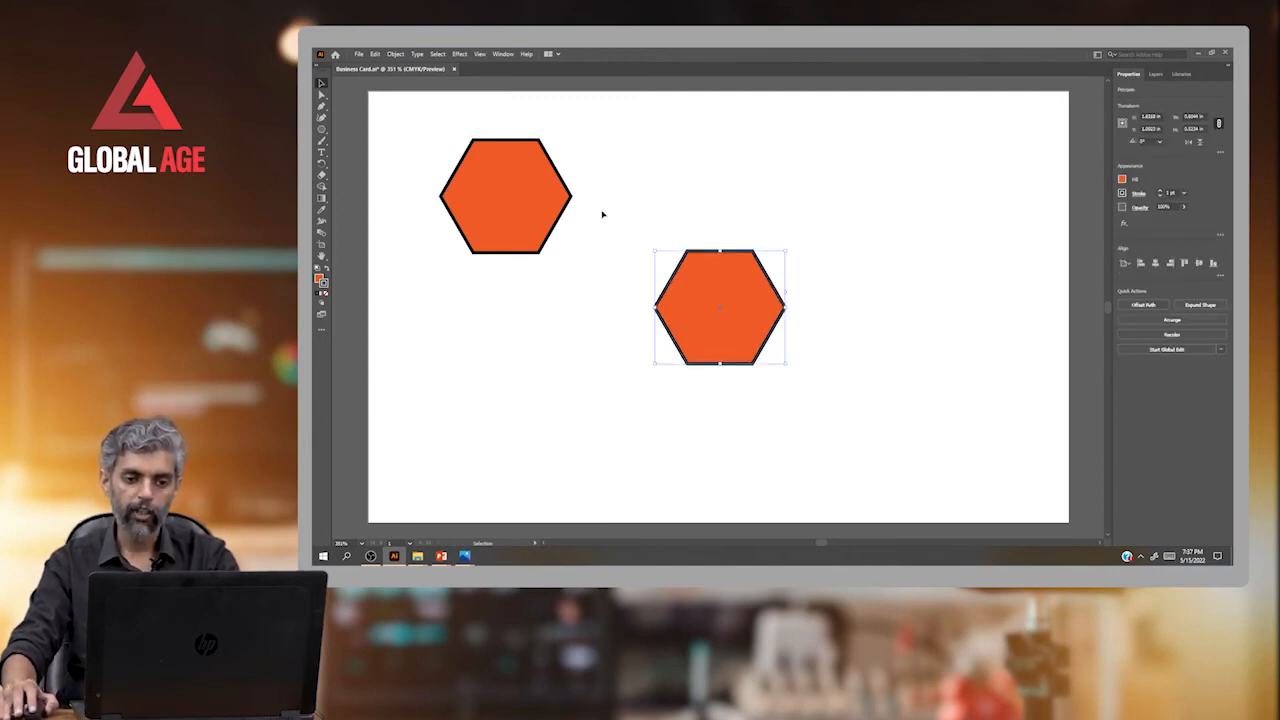
pyautogui.click(661, 188)
pyautogui.click(514, 229)
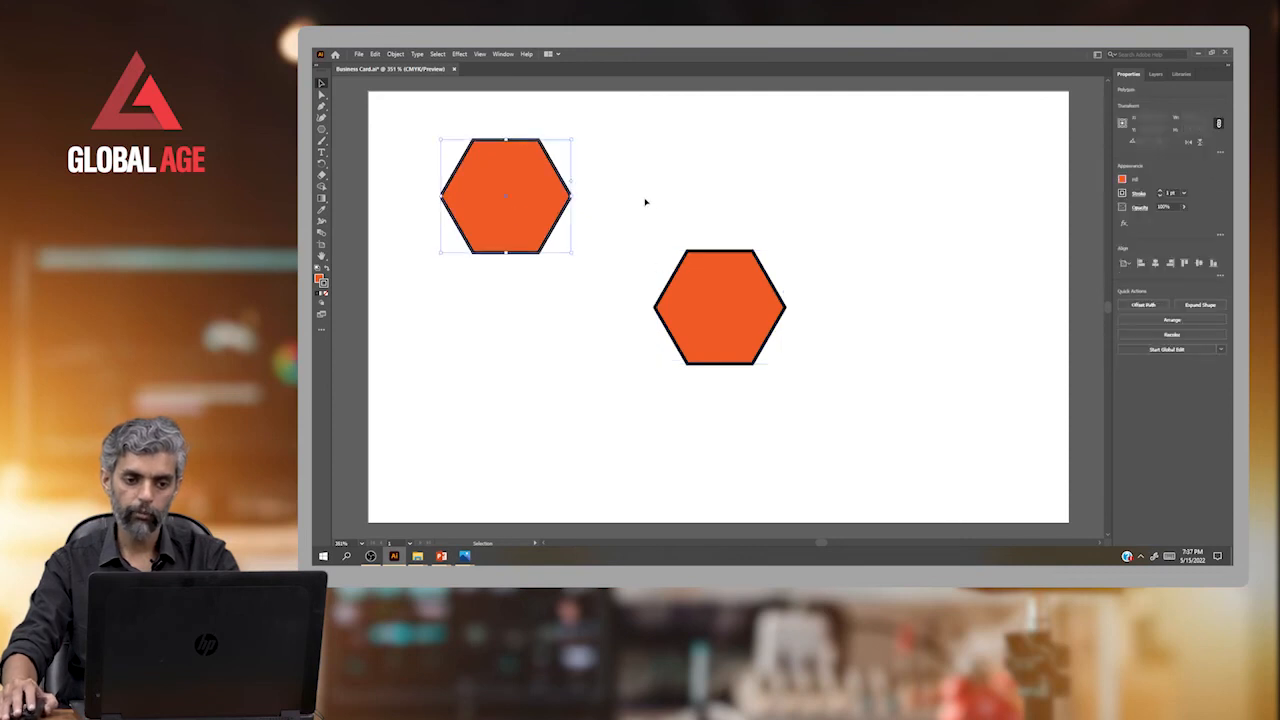
pyautogui.click(728, 330)
pyautogui.press('Delete')
# Duplicate the orange hexagon beside itself and change the left hexagon's fill to blue
pyautogui.click(520, 218)
pyautogui.moveTo(520, 218); pyautogui.dragTo(666, 209)
pyautogui.click(505, 200)
pyautogui.click(1122, 180)
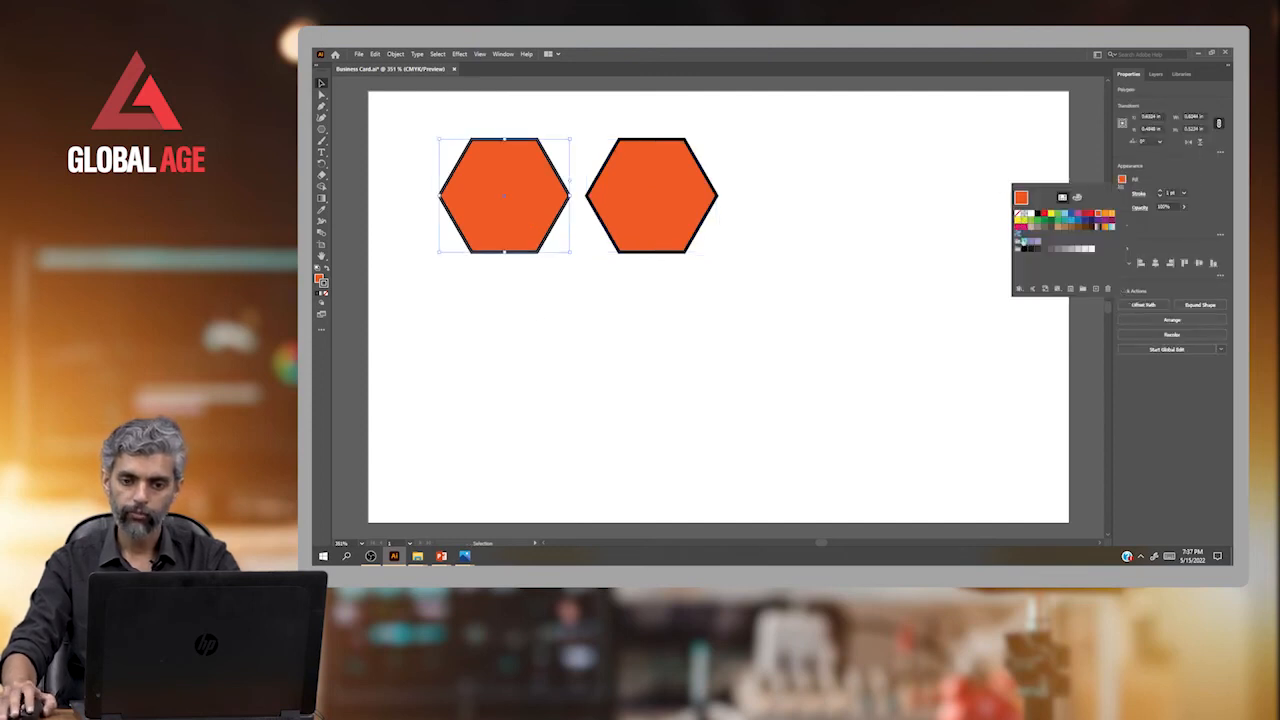
pyautogui.click(1076, 218)
pyautogui.click(651, 326)
pyautogui.click(509, 289)
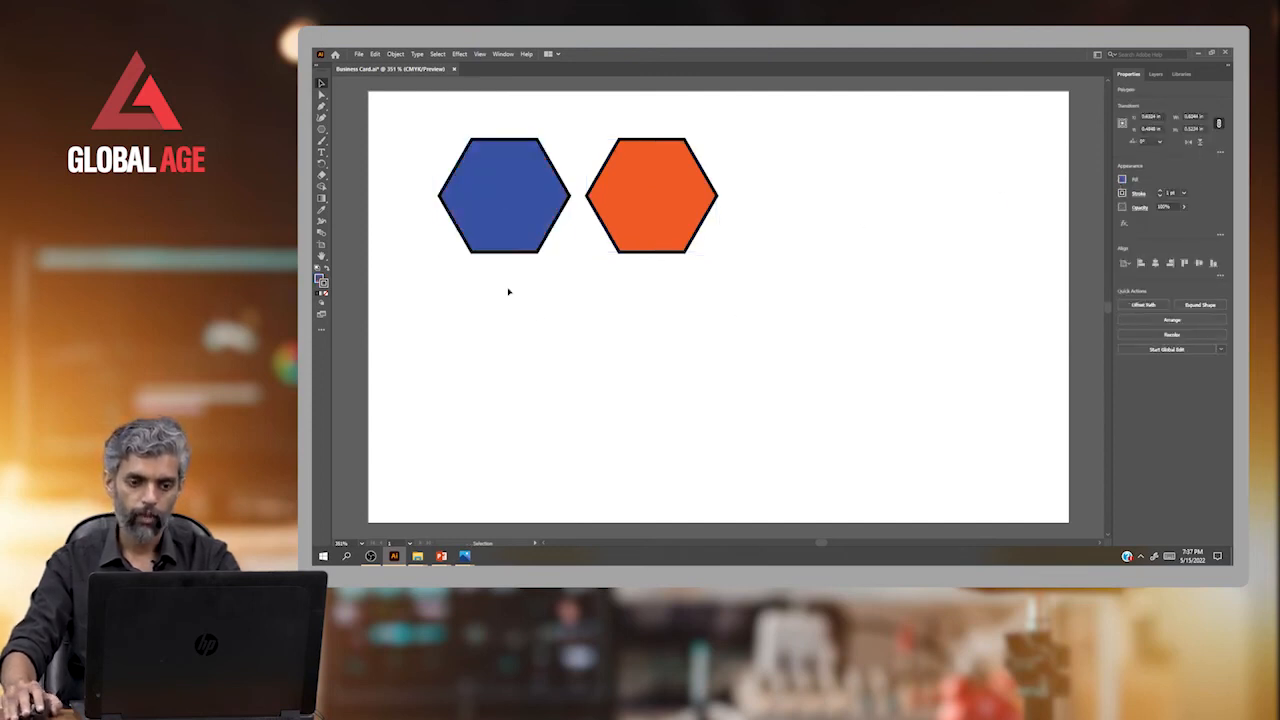
# Copy the blue hexagon and paste the duplicate in front, exactly over the original
pyautogui.click(539, 229)
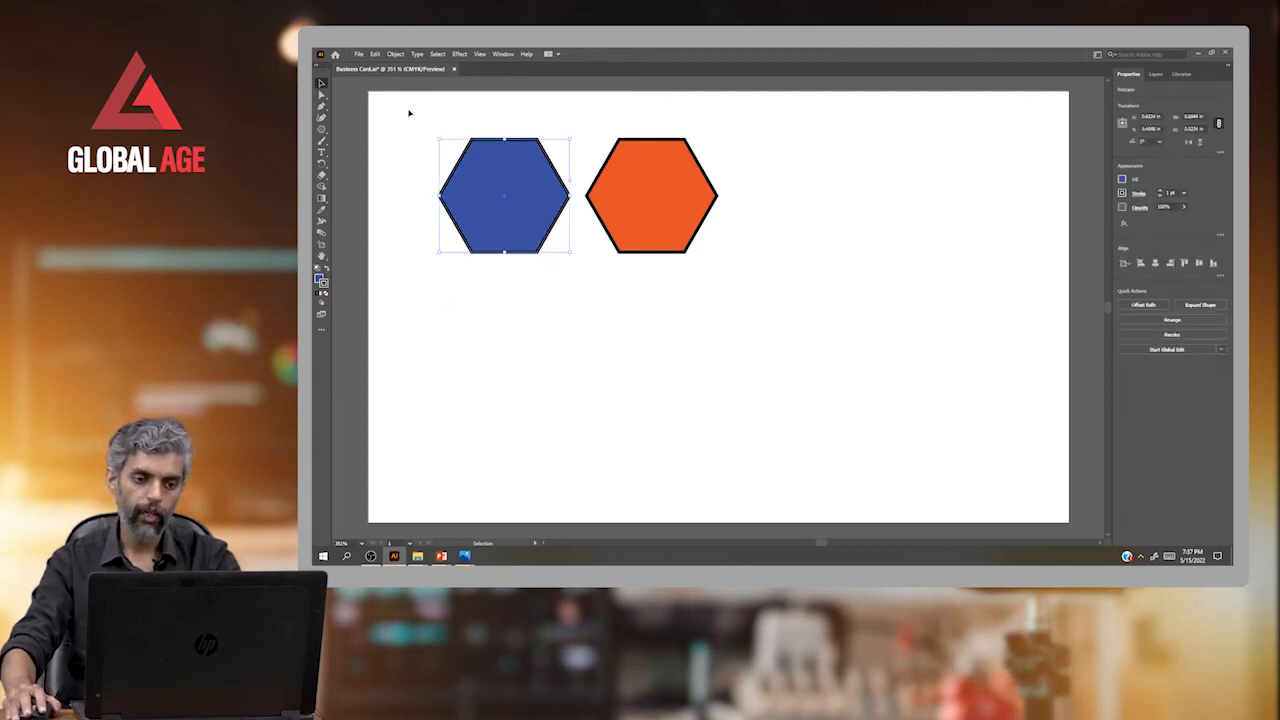
pyautogui.click(375, 54)
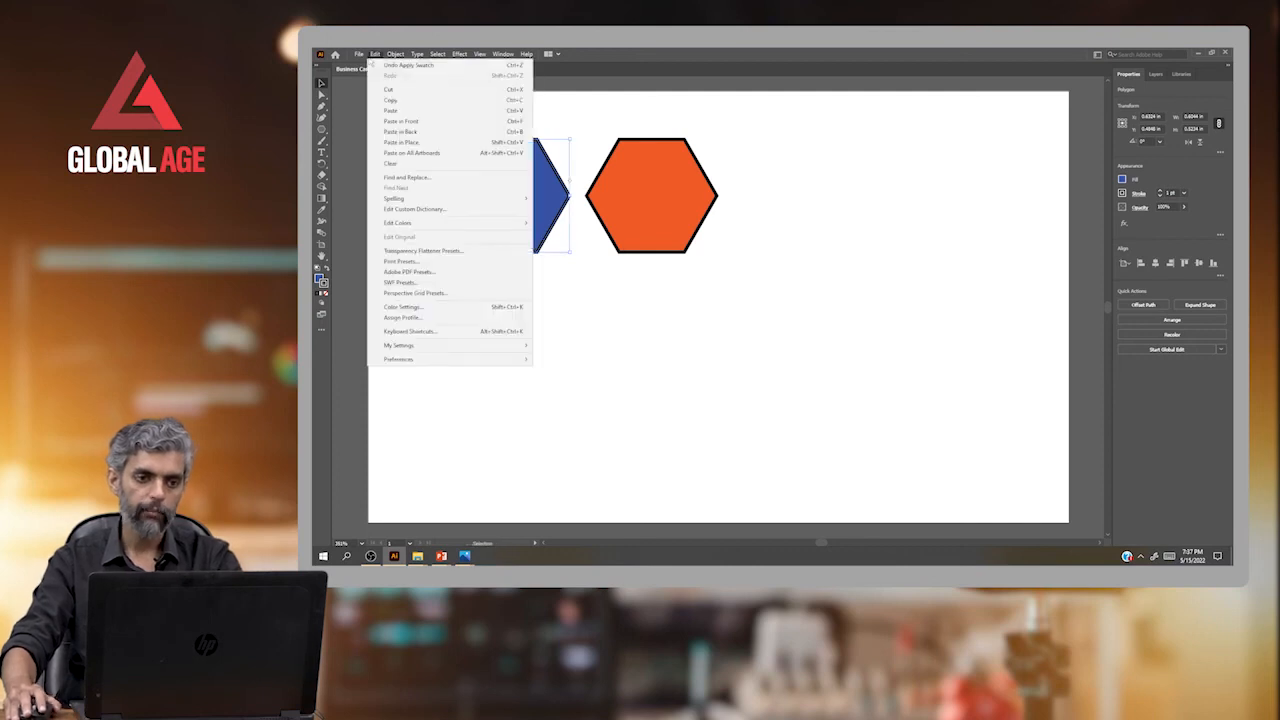
pyautogui.click(390, 100)
pyautogui.click(474, 312)
pyautogui.click(534, 224)
pyautogui.click(375, 54)
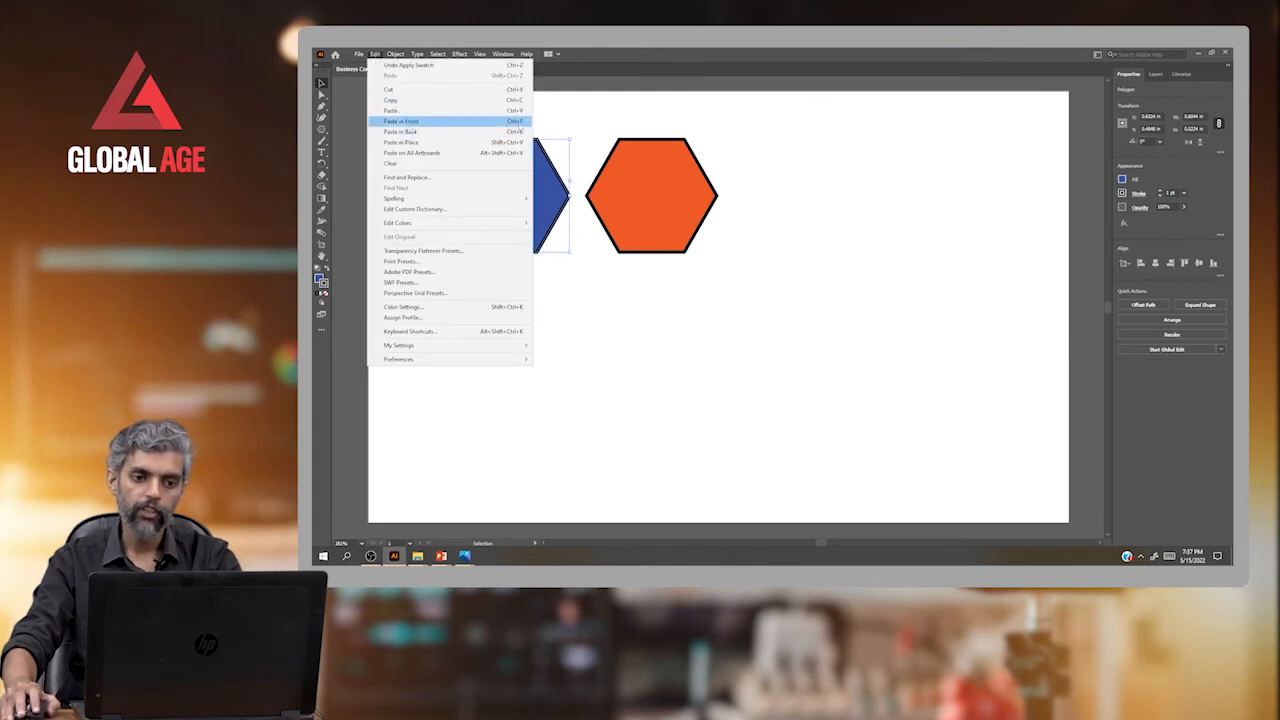
pyautogui.click(455, 122)
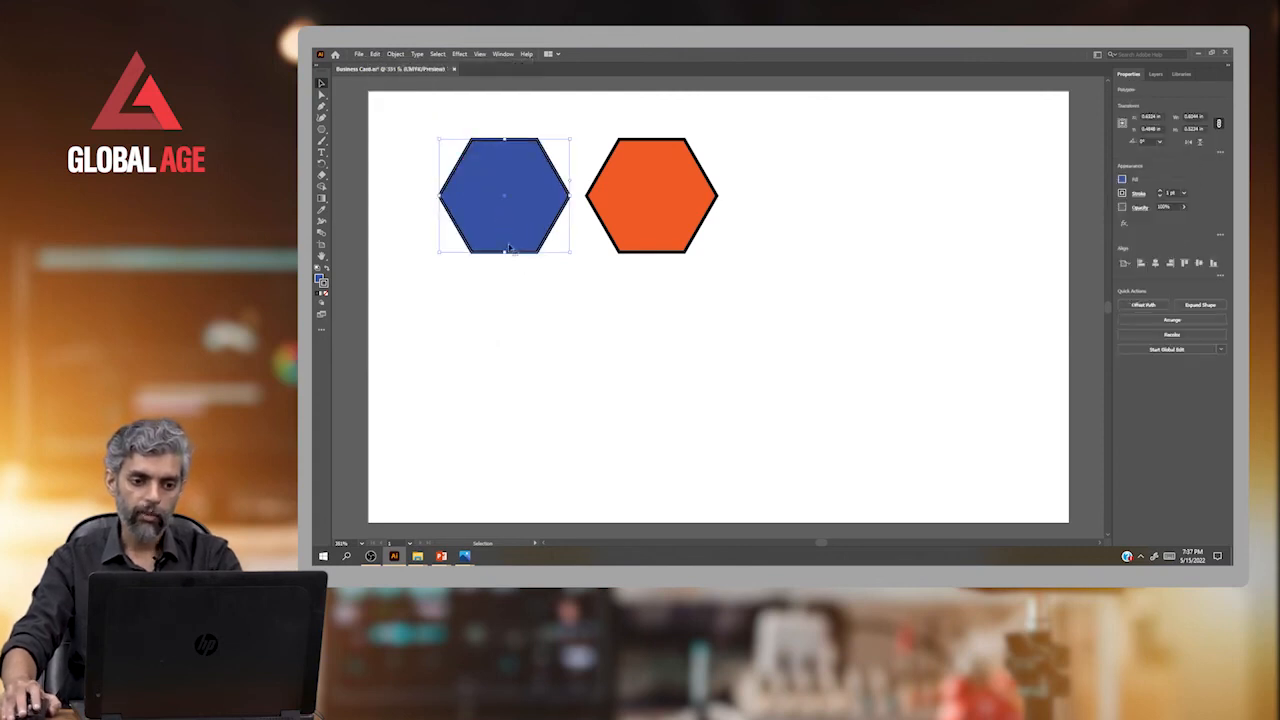
# Move the front blue copy slightly down to expose the original beneath it, and undo the move
pyautogui.press('a')
pyautogui.click(514, 303)
pyautogui.press('v')
pyautogui.click(514, 200)
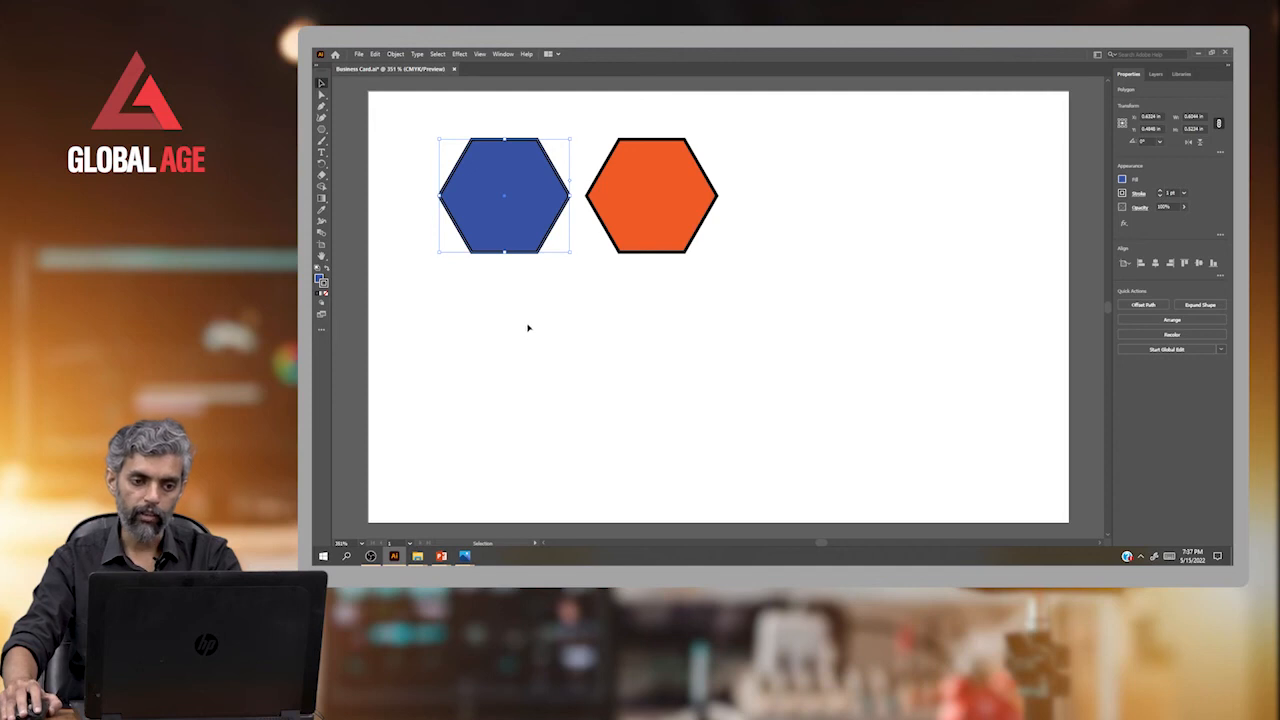
pyautogui.moveTo(519, 161); pyautogui.dragTo(521, 180)
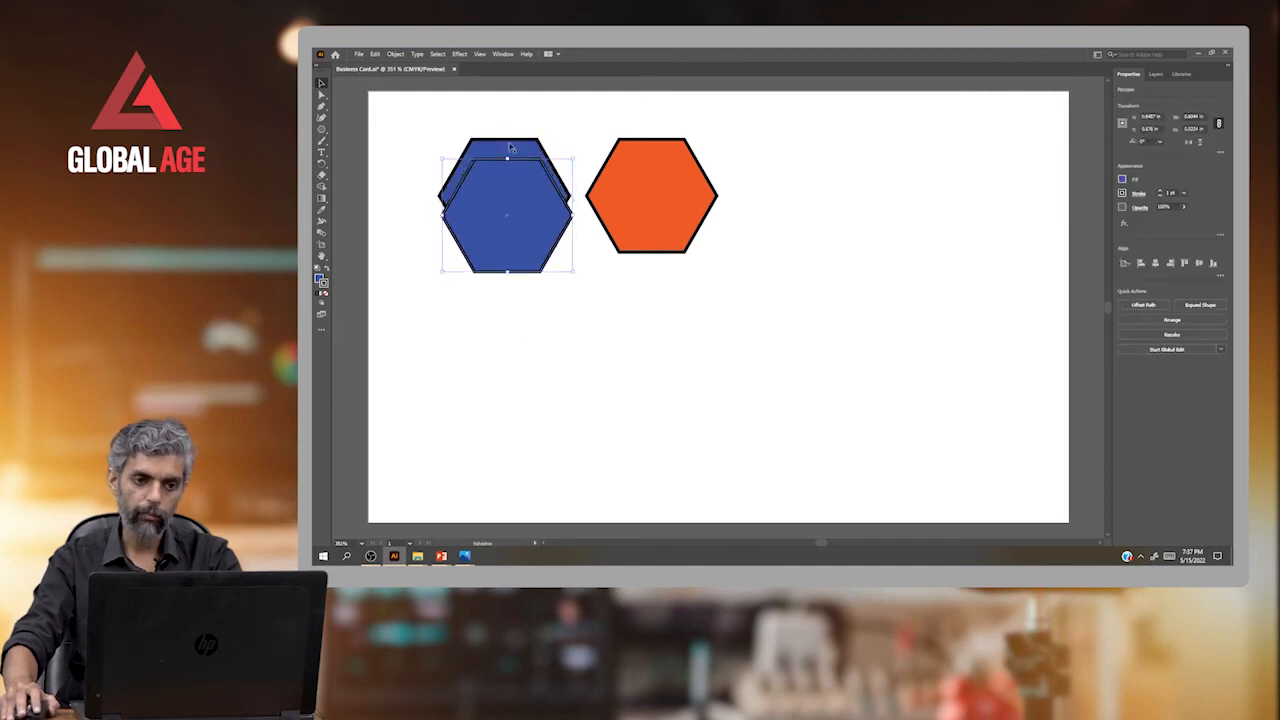
pyautogui.hotkey('ctrl', 'z')
pyautogui.click(563, 340)
pyautogui.click(515, 242)
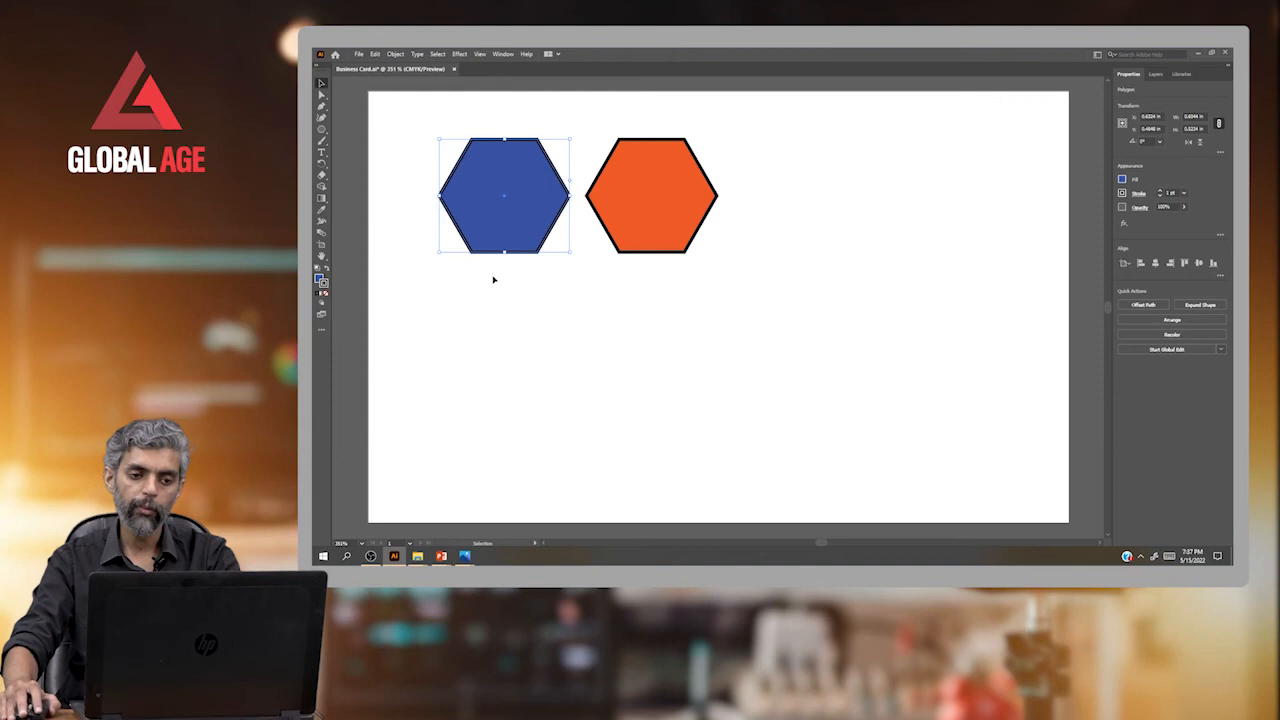
# Delete the orange hexagon beside the blue one
pyautogui.click(377, 55)
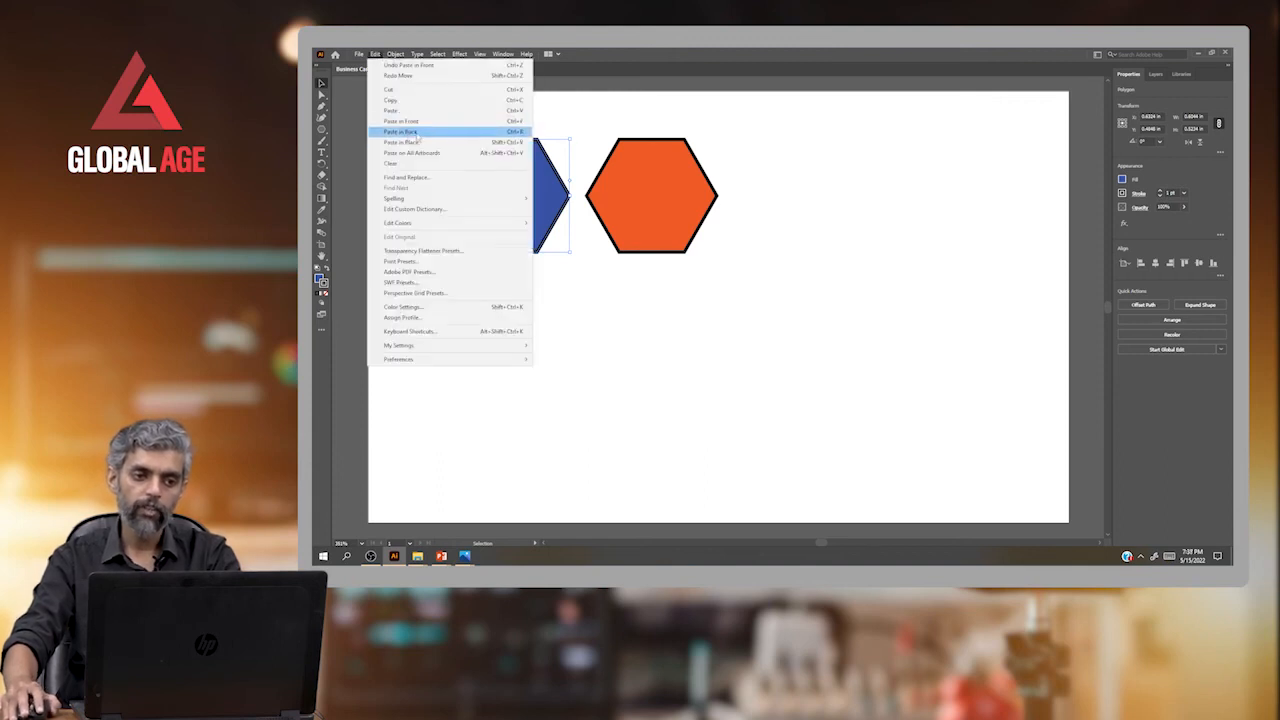
pyautogui.click(637, 337)
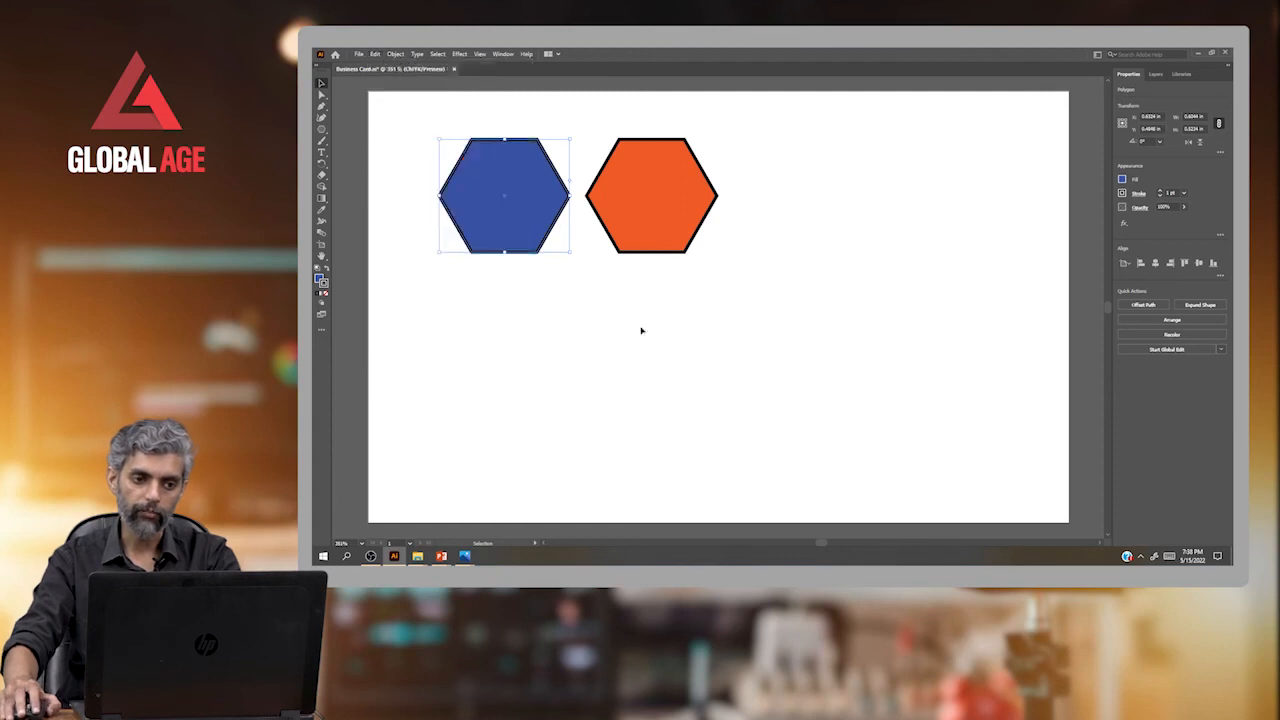
pyautogui.click(500, 221)
pyautogui.click(576, 267)
pyautogui.click(665, 242)
pyautogui.press('Delete')
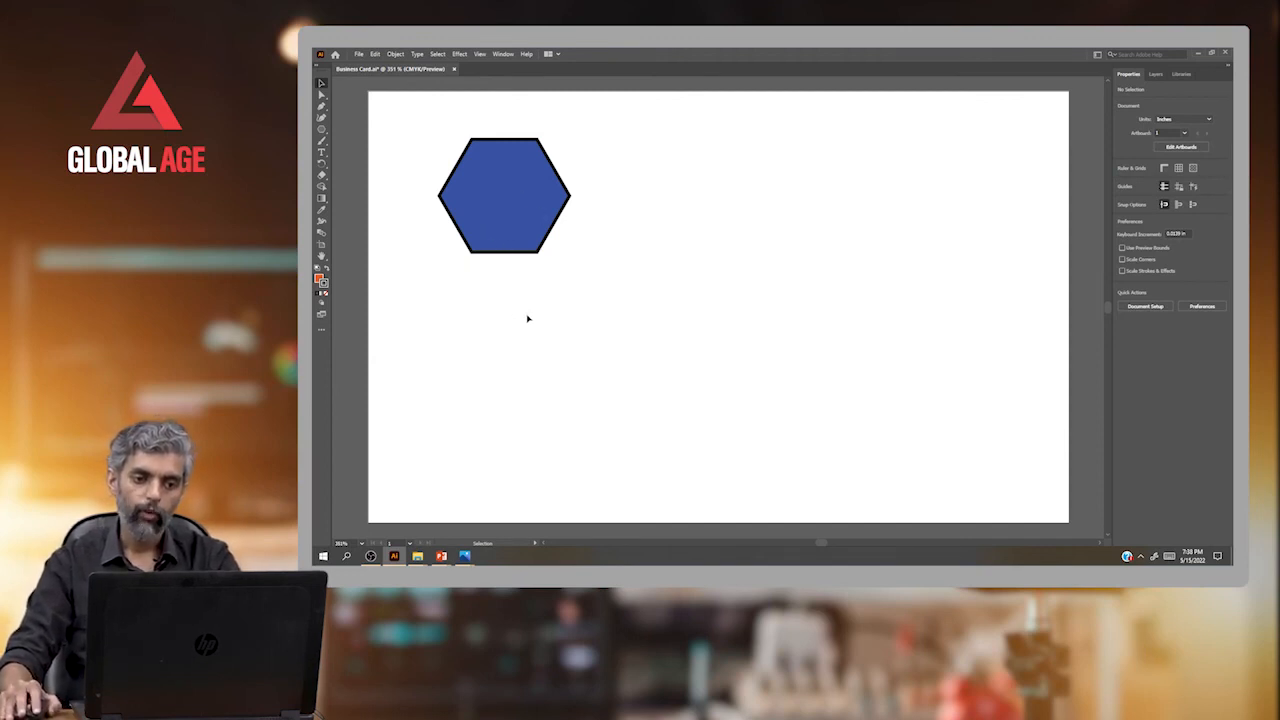
# Place a second blue hexagon beside the first and duplicate the pair into two staggered rows below, making six hexagons
pyautogui.click(508, 198)
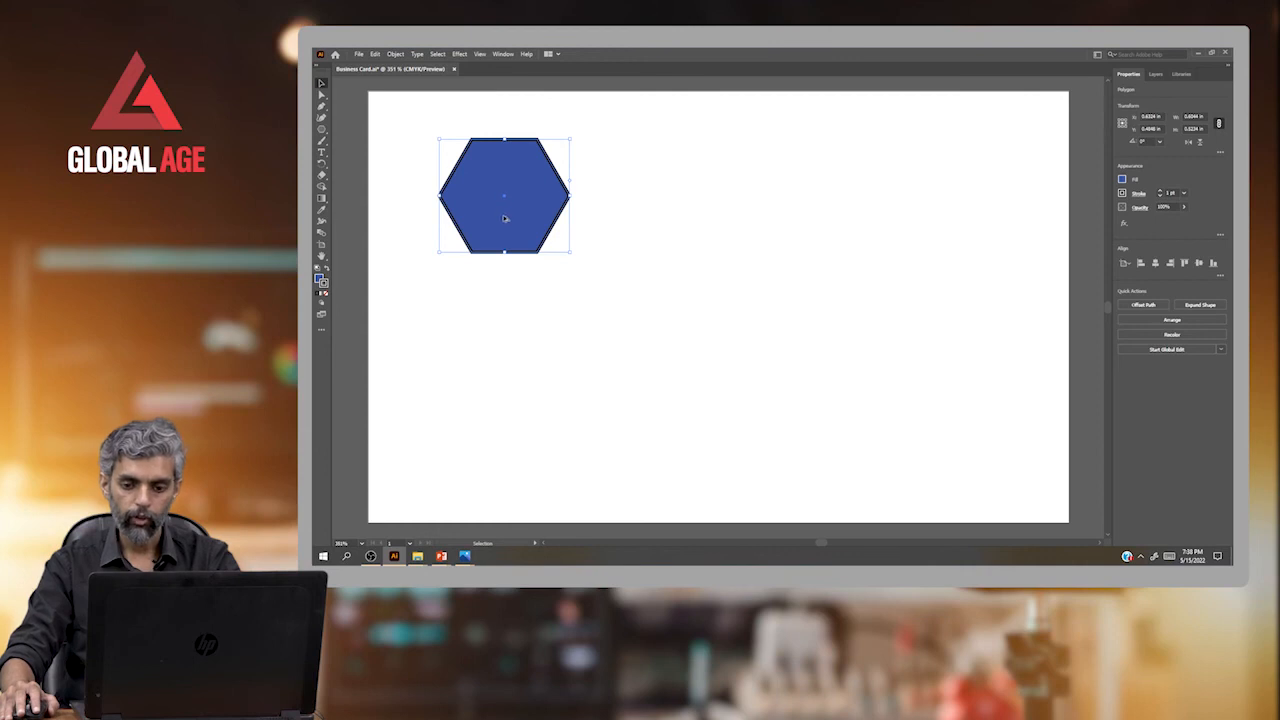
pyautogui.moveTo(504, 218); pyautogui.dragTo(641, 224)
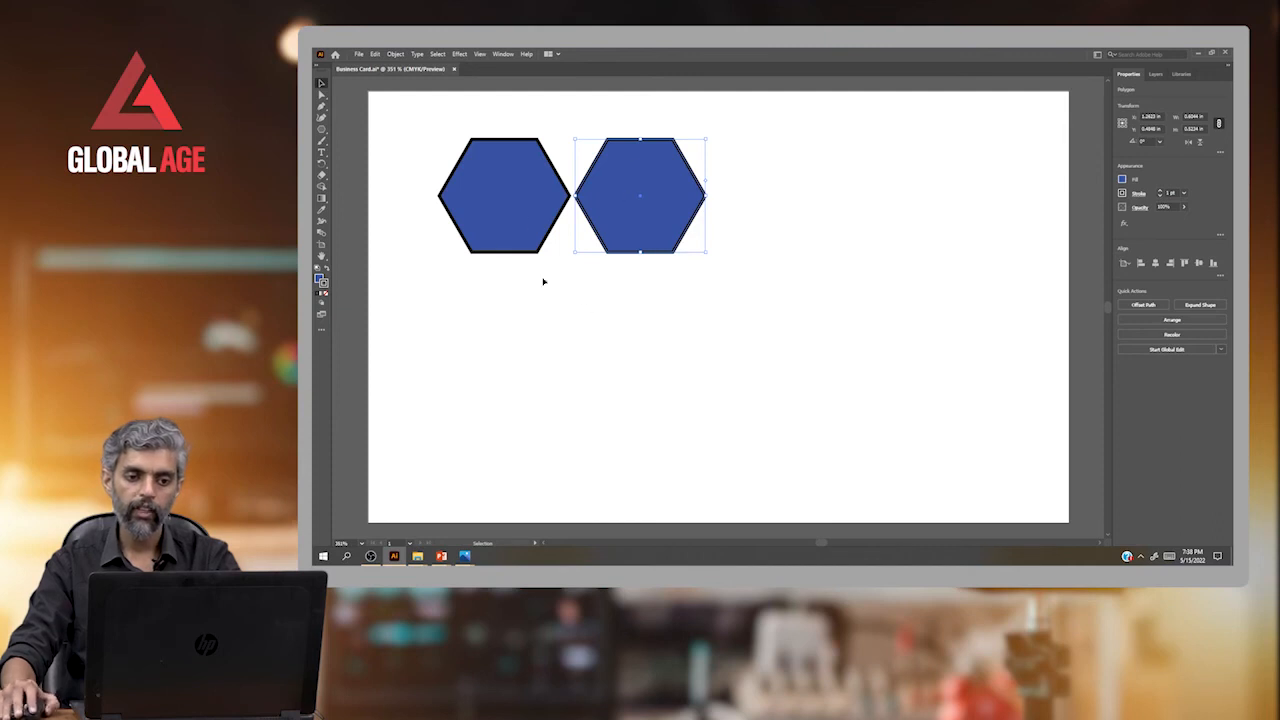
pyautogui.click(434, 329)
pyautogui.moveTo(500, 311); pyautogui.dragTo(680, 194)
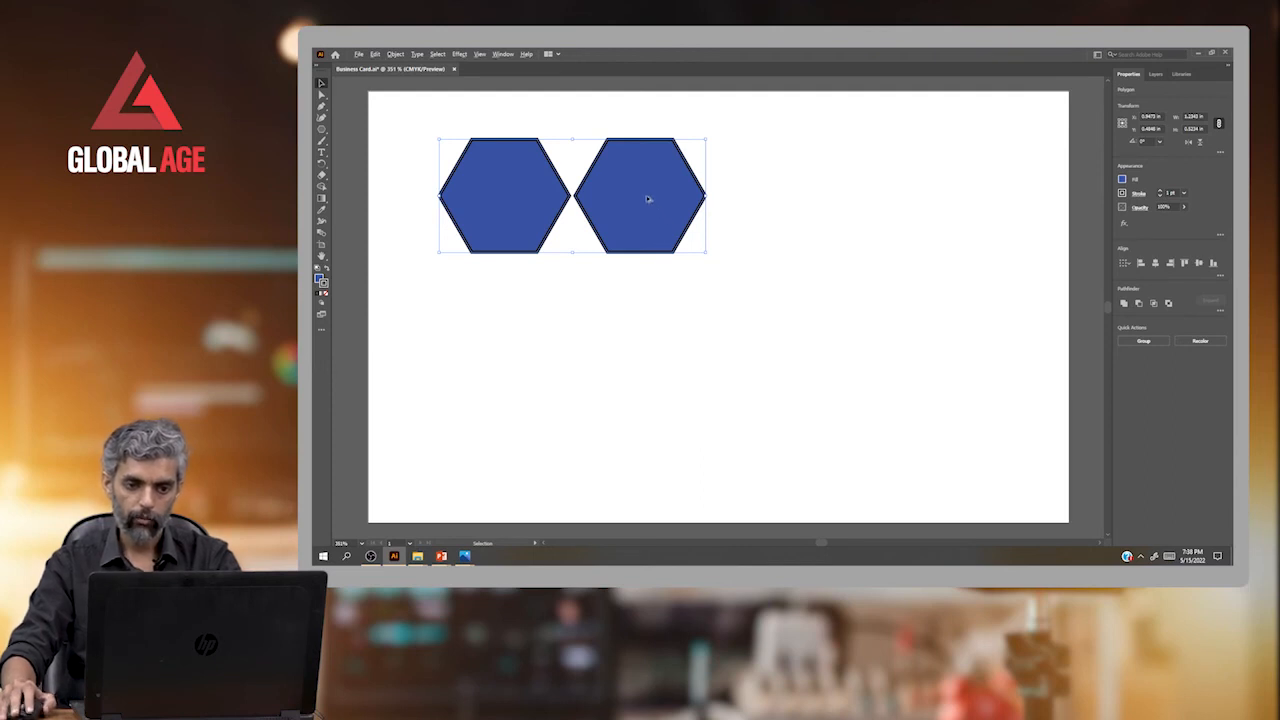
pyautogui.moveTo(644, 197); pyautogui.dragTo(752, 413)
pyautogui.click(854, 291)
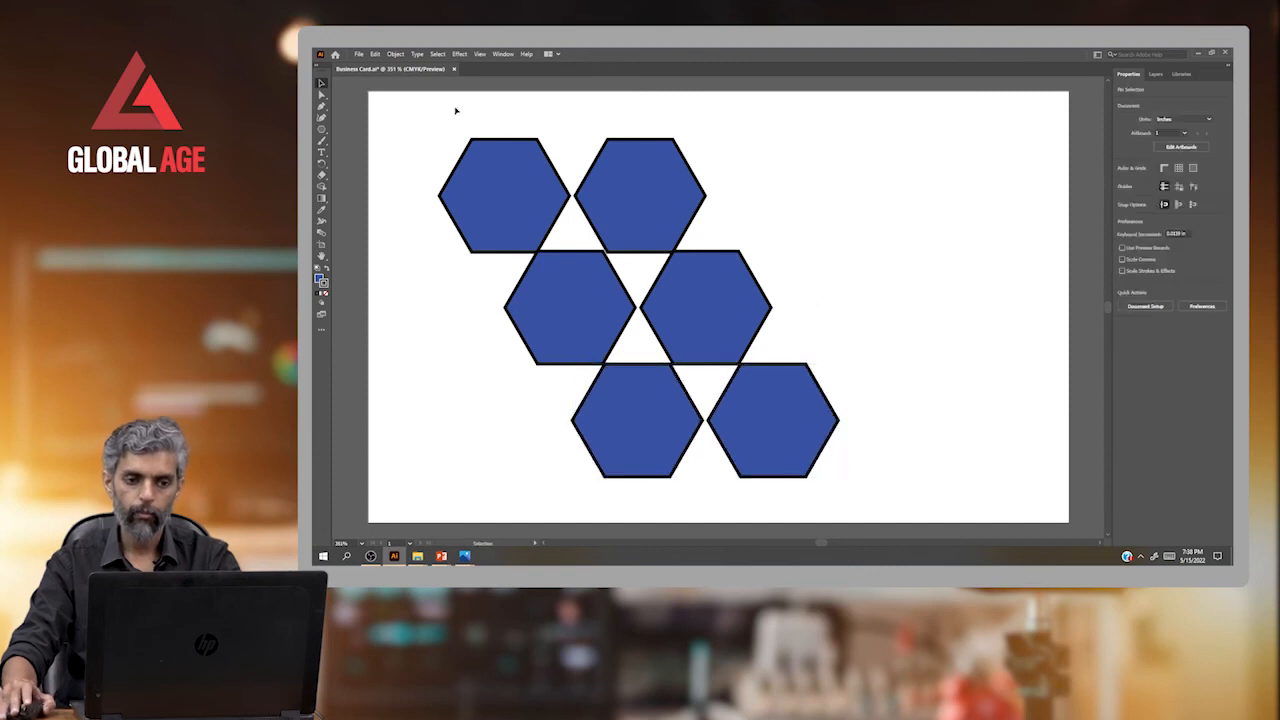
pyautogui.moveTo(449, 114); pyautogui.dragTo(858, 490)
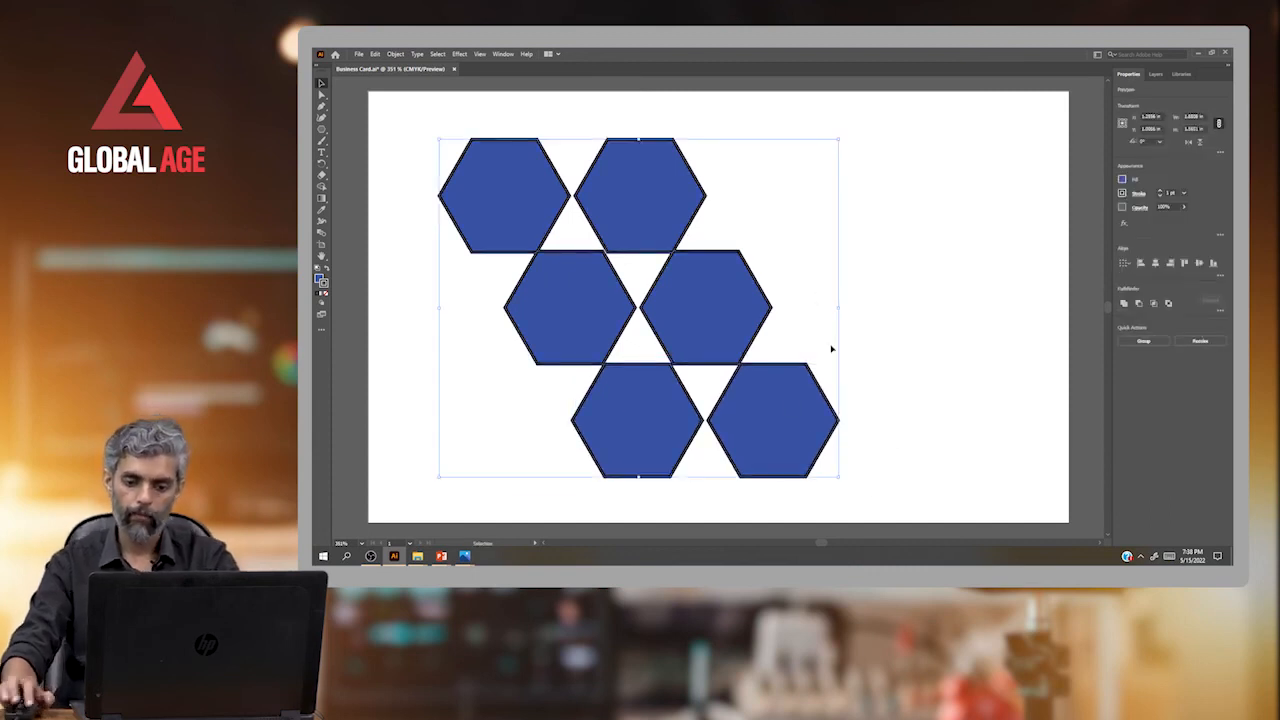
pyautogui.click(938, 266)
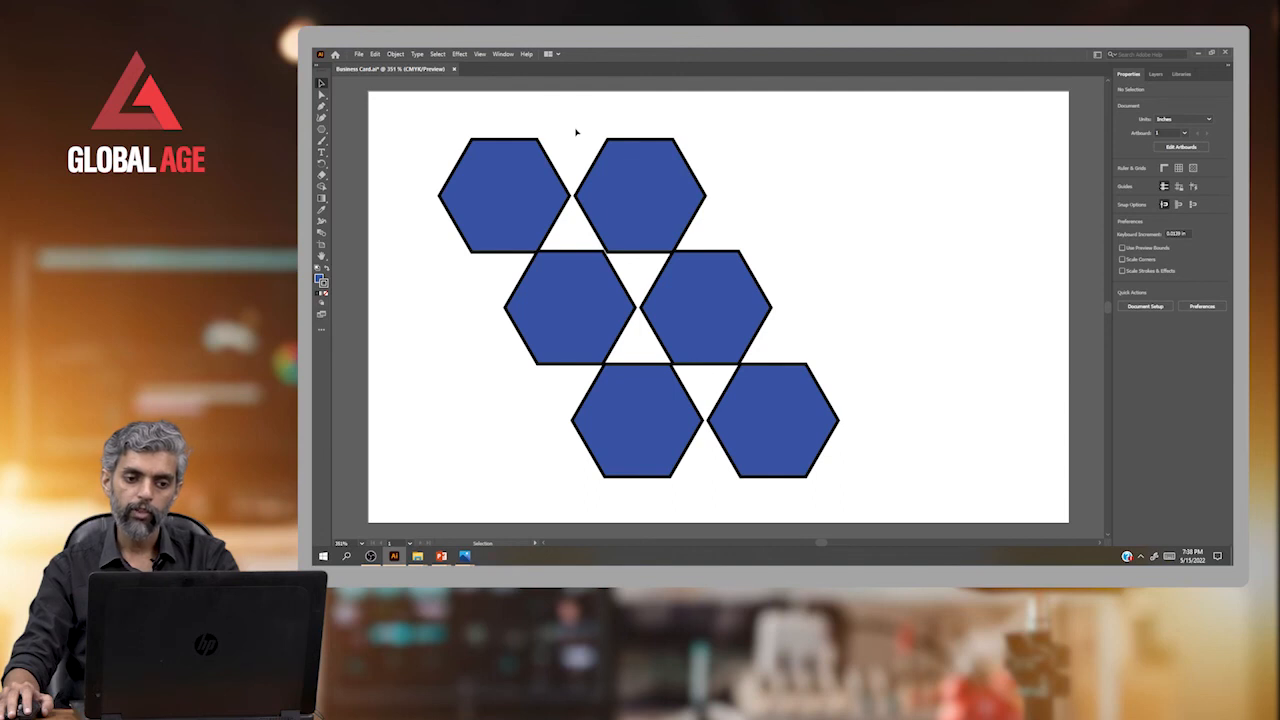
# Delete the two lower rows and the upper row's right hexagon, keeping only the upper-left blue hexagon
pyautogui.moveTo(470, 362); pyautogui.dragTo(830, 450)
pyautogui.press('Delete')
pyautogui.click(644, 234)
pyautogui.press('Delete')
# Move the blue hexagon toward the artboard's left edge and duplicate it into a horizontal row of five touching hexagons
pyautogui.moveTo(505, 200); pyautogui.dragTo(455, 206)
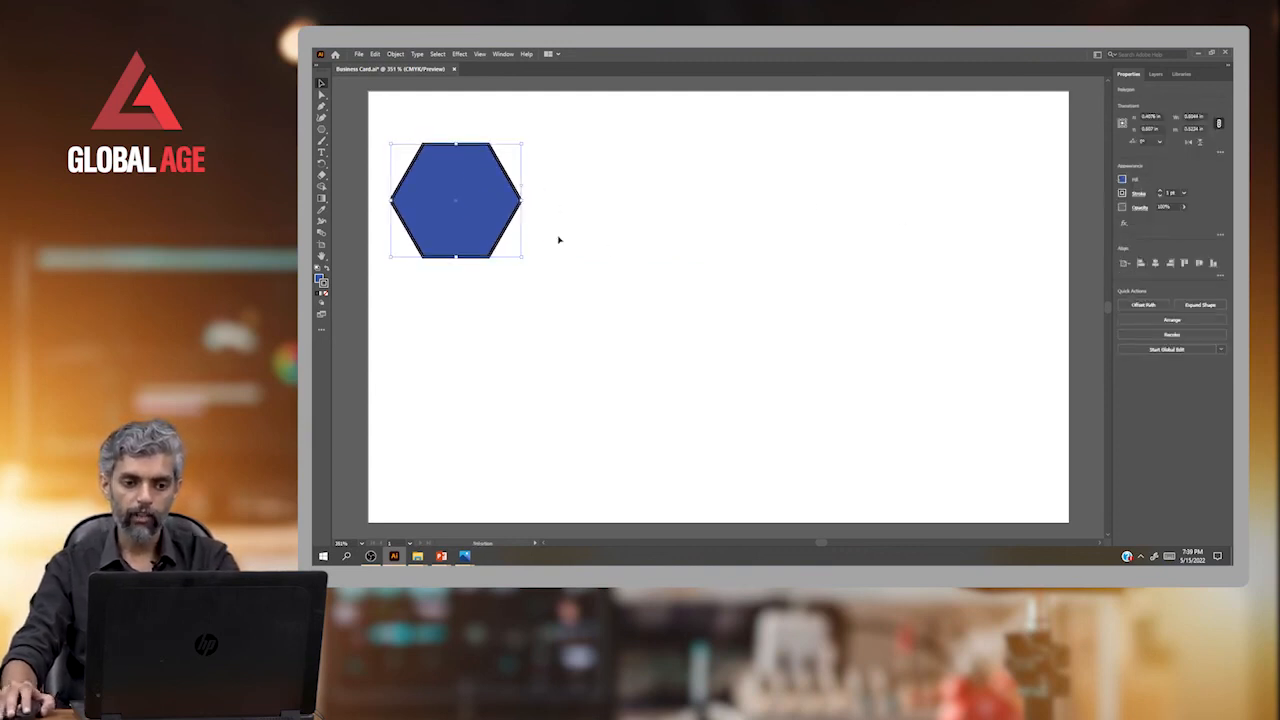
pyautogui.click(520, 345)
pyautogui.click(438, 210)
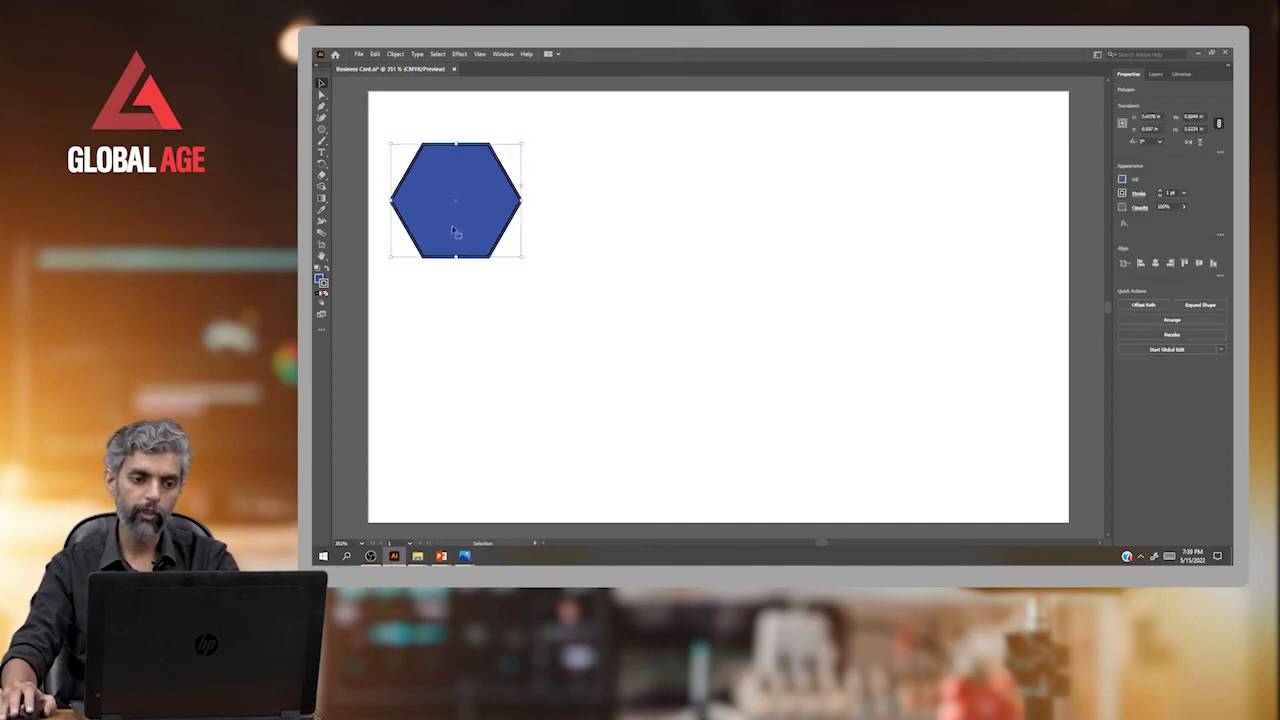
pyautogui.moveTo(453, 231); pyautogui.dragTo(976, 232)
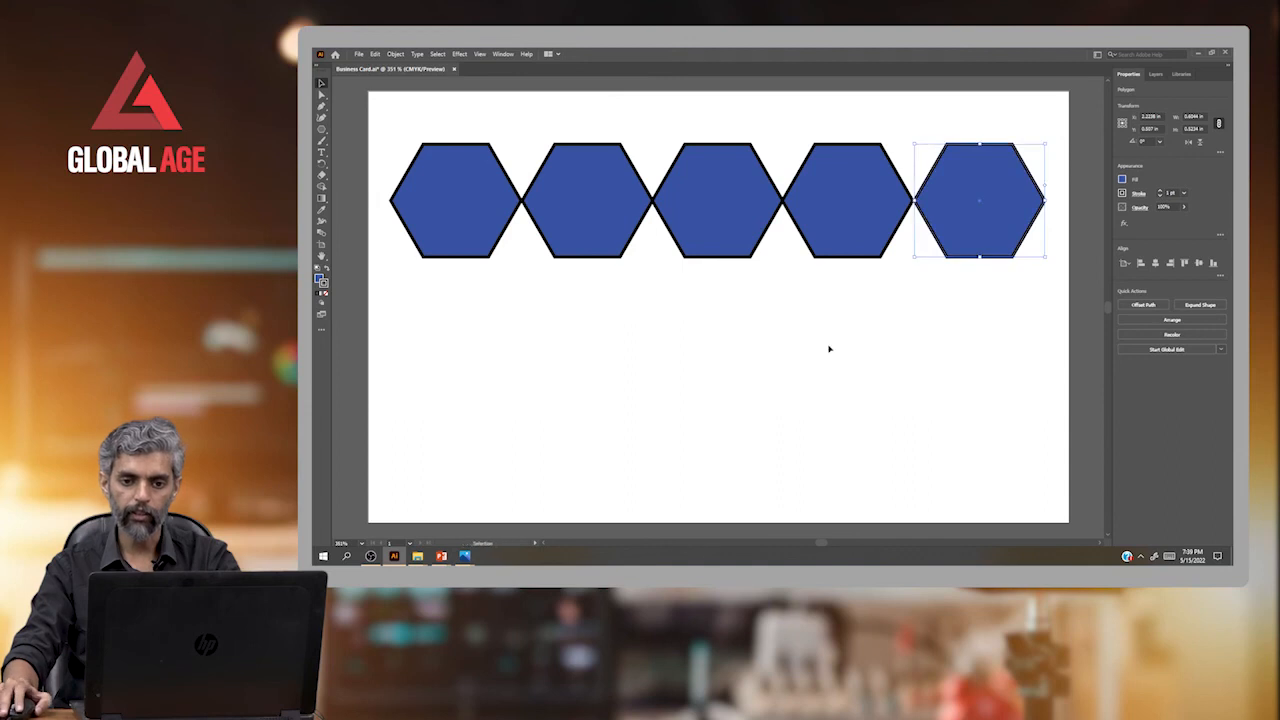
# Delete the four right-hand hexagons of the row, keeping only the leftmost blue hexagon
pyautogui.click(829, 349)
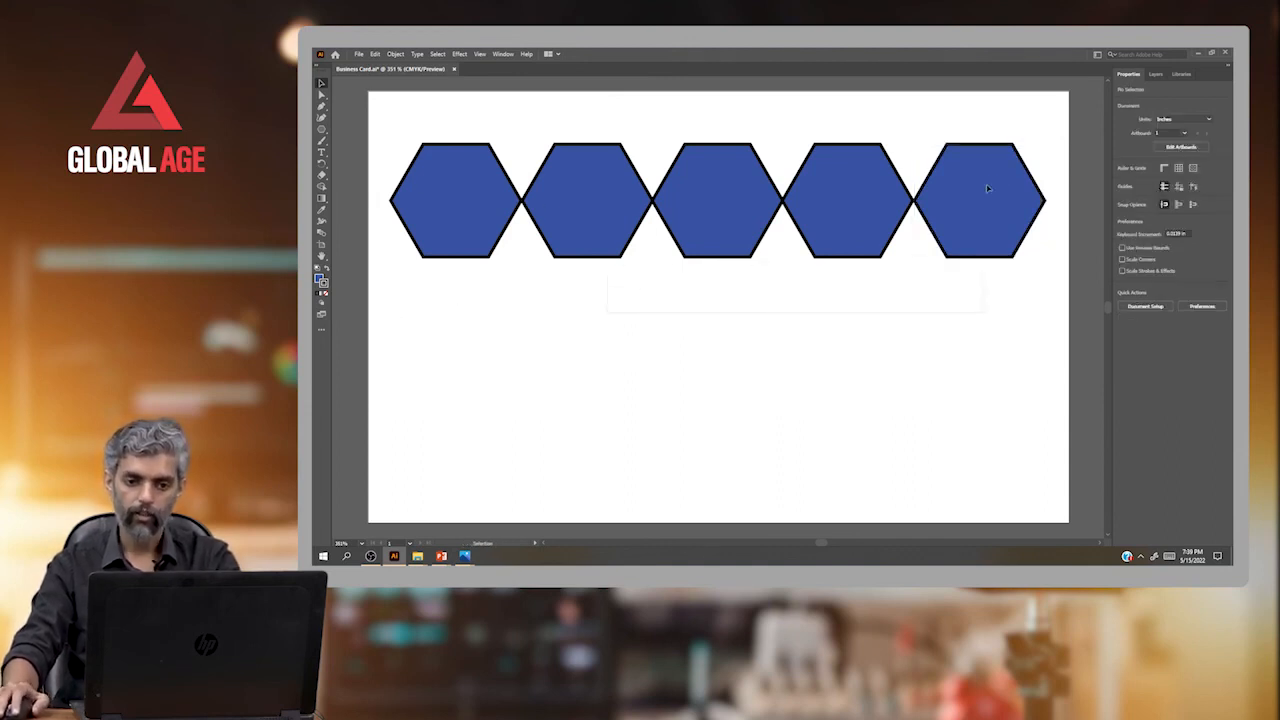
pyautogui.moveTo(996, 174); pyautogui.dragTo(994, 178)
pyautogui.press('Delete')
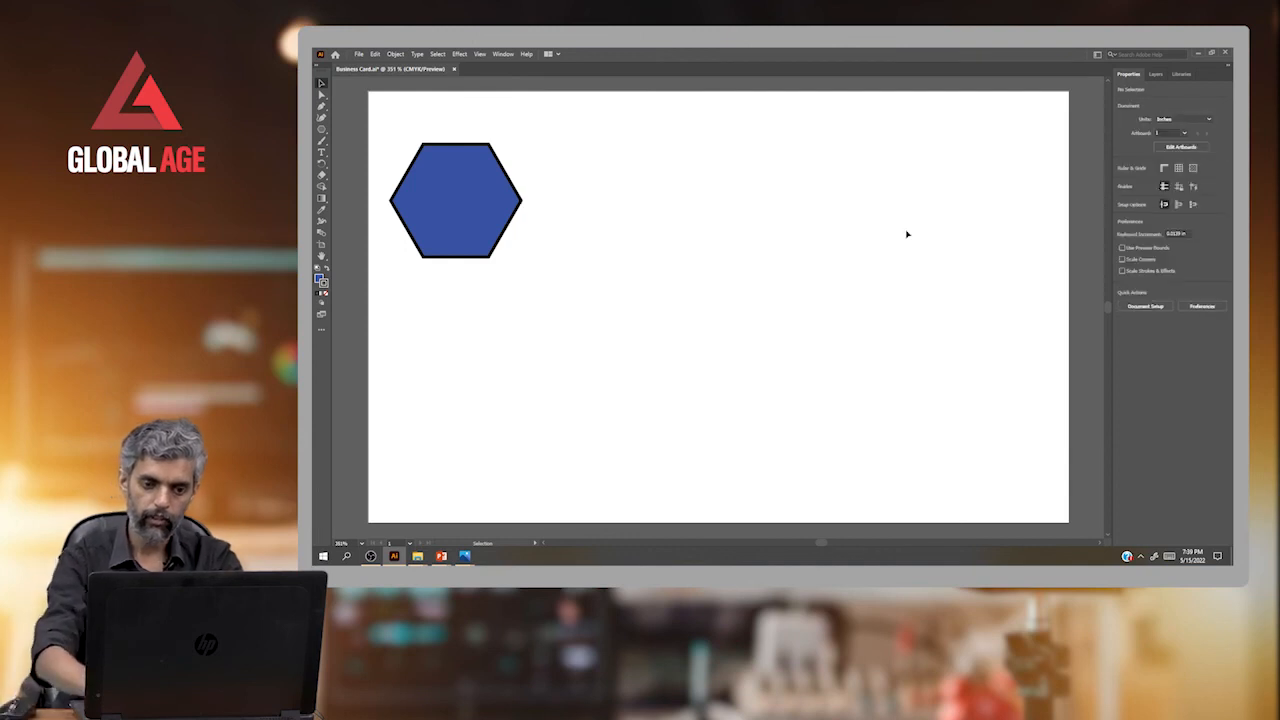
# Shrink the remaining blue hexagon to about half its size, rotate it to stand on a point and place it near the artboard's upper-left corner
pyautogui.moveTo(477, 212); pyautogui.dragTo(471, 209)
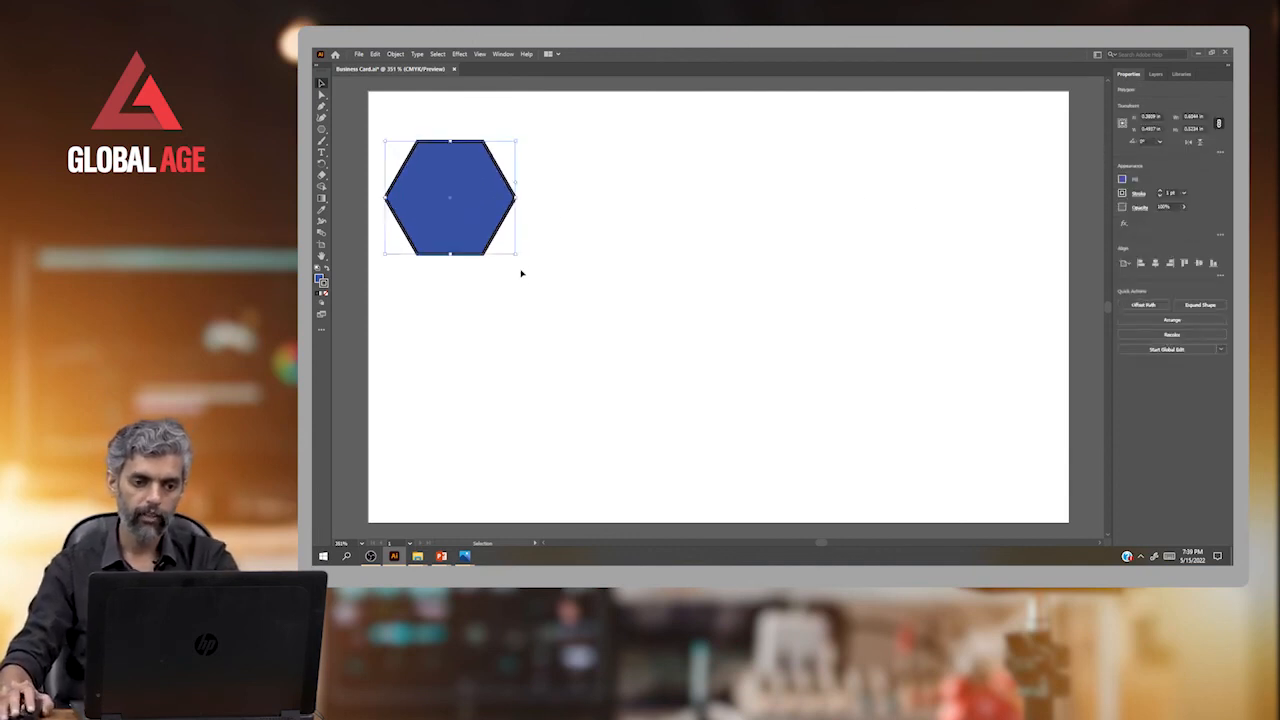
pyautogui.moveTo(517, 256); pyautogui.dragTo(456, 203)
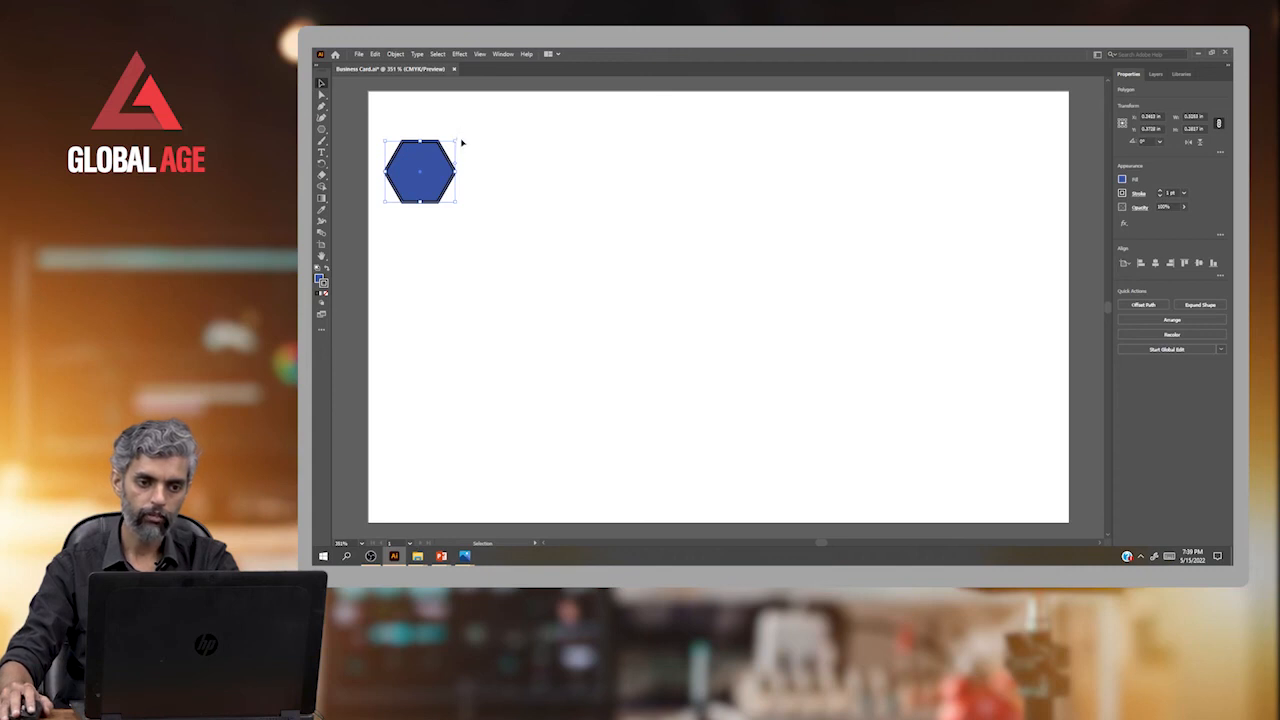
pyautogui.moveTo(459, 136); pyautogui.dragTo(453, 190)
pyautogui.click(483, 206)
pyautogui.click(517, 246)
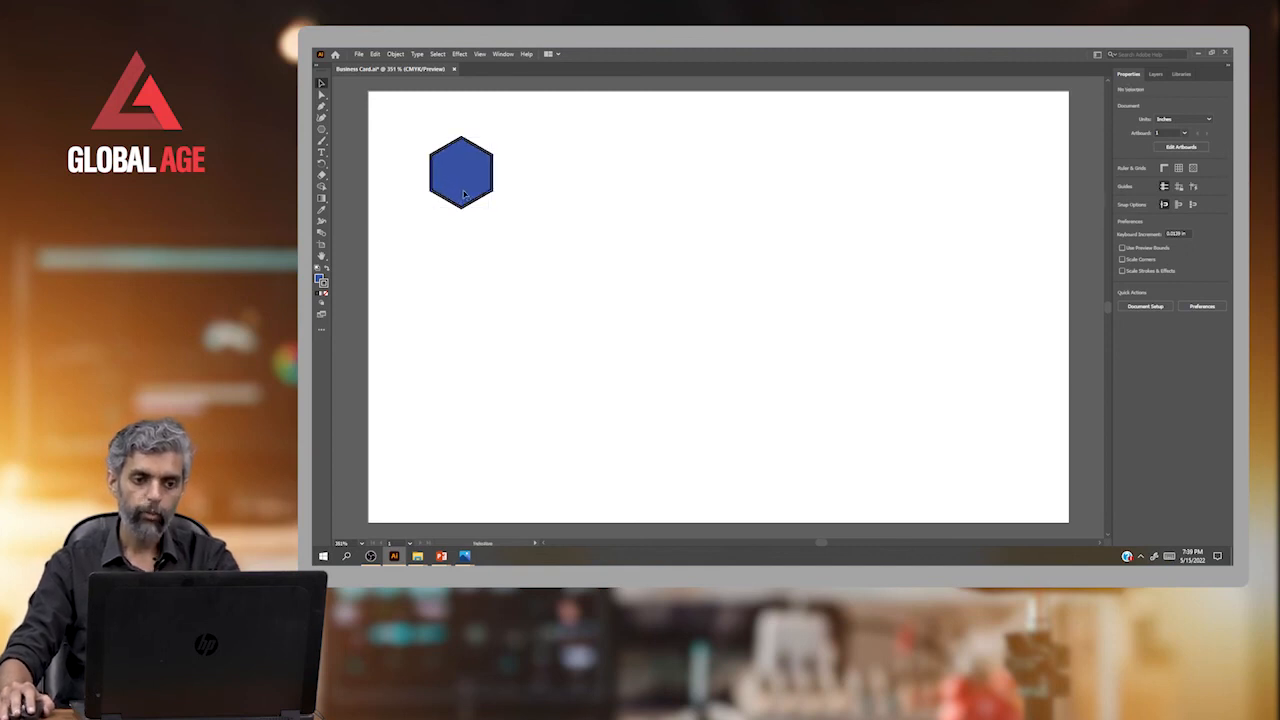
# Copy the blue hexagon directly beside itself and repeat the duplication into a horizontal row of ten
pyautogui.click(463, 195)
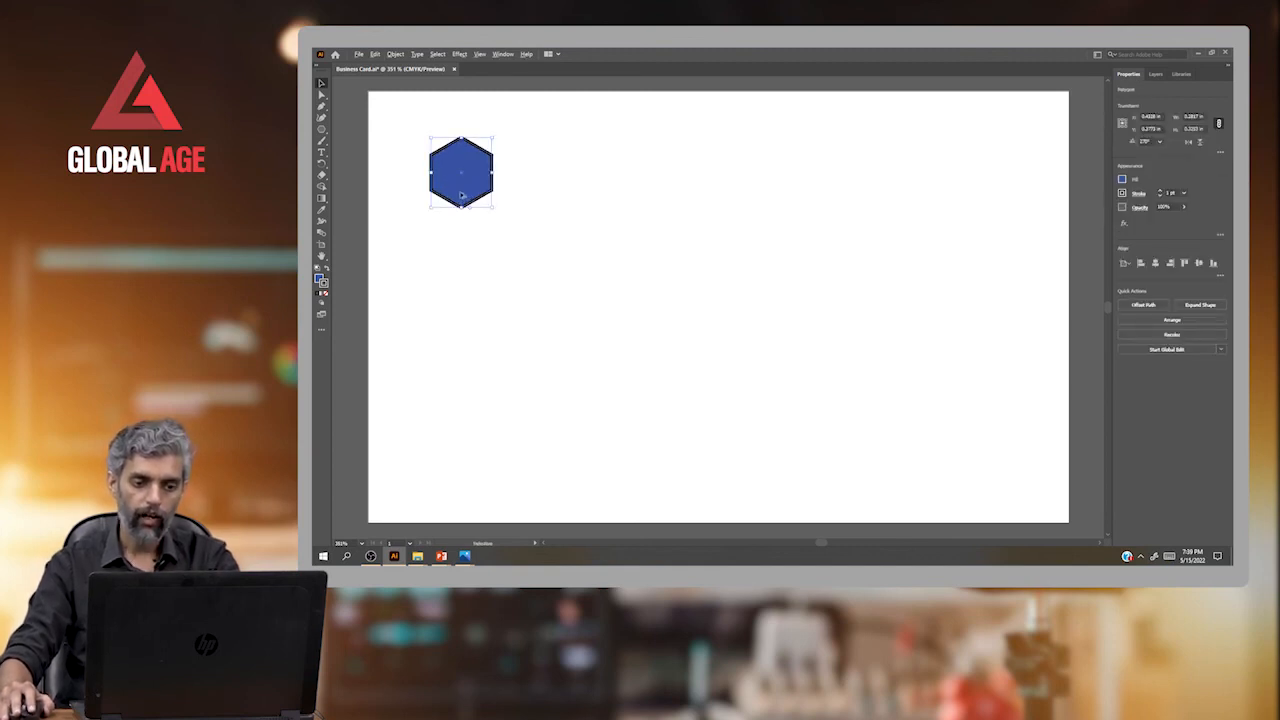
pyautogui.moveTo(461, 194); pyautogui.dragTo(522, 202)
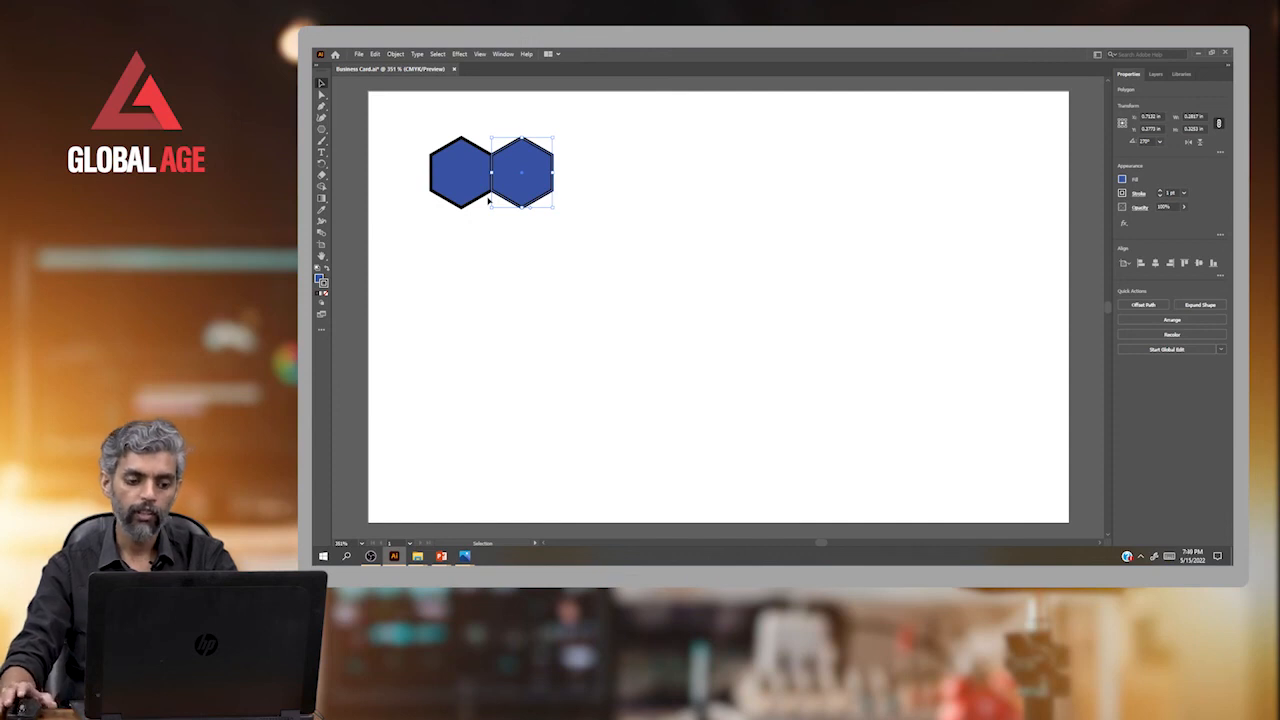
pyautogui.hotkey('ctrl', 'd')
pyautogui.hotkey('ctrl', 'd')
pyautogui.hotkey('ctrl', 'd')
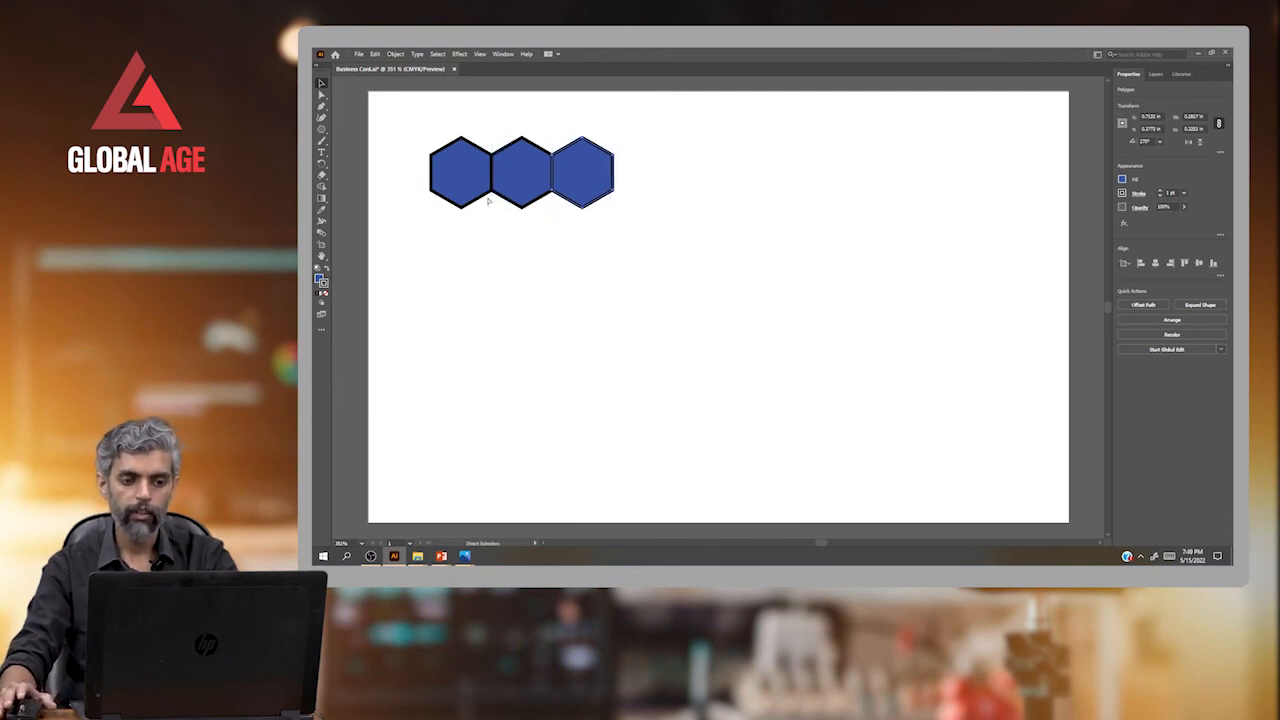
pyautogui.hotkey('ctrl', 'd')
pyautogui.hotkey('ctrl', 'd')
pyautogui.hotkey('ctrl', 'd')
pyautogui.hotkey('ctrl', 'd')
pyautogui.hotkey('ctrl', 'd')
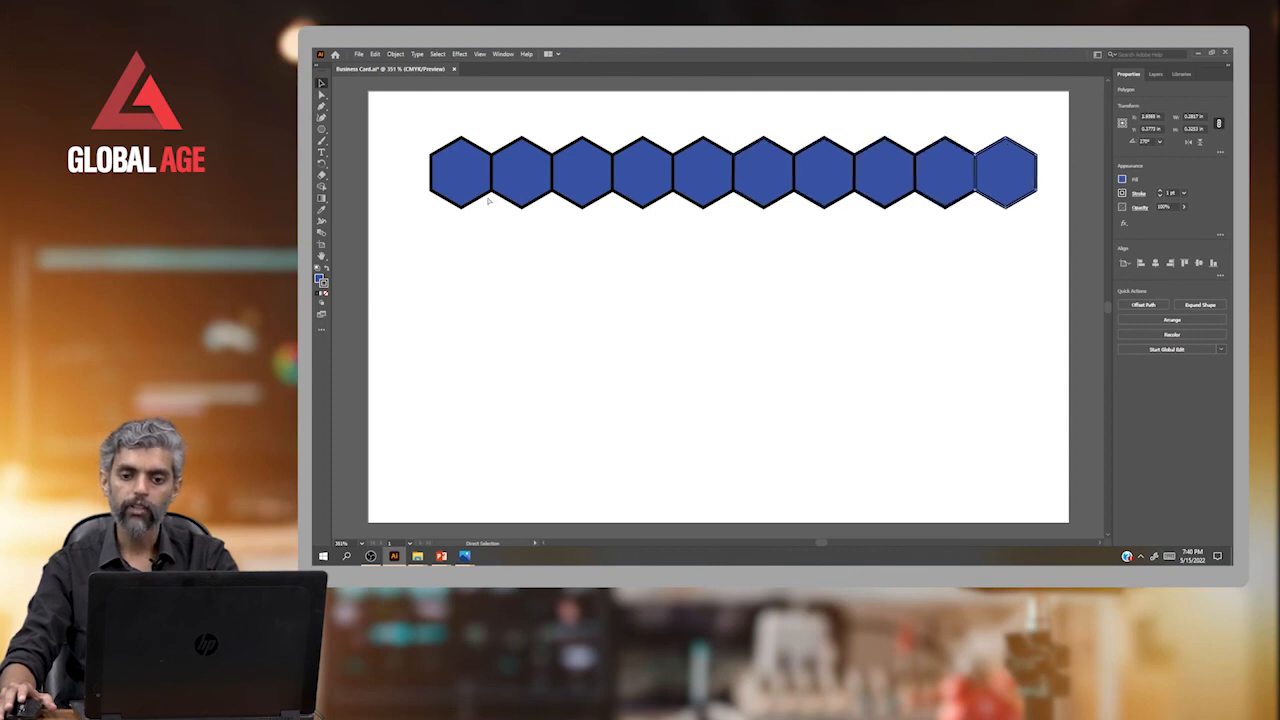
pyautogui.press('v')
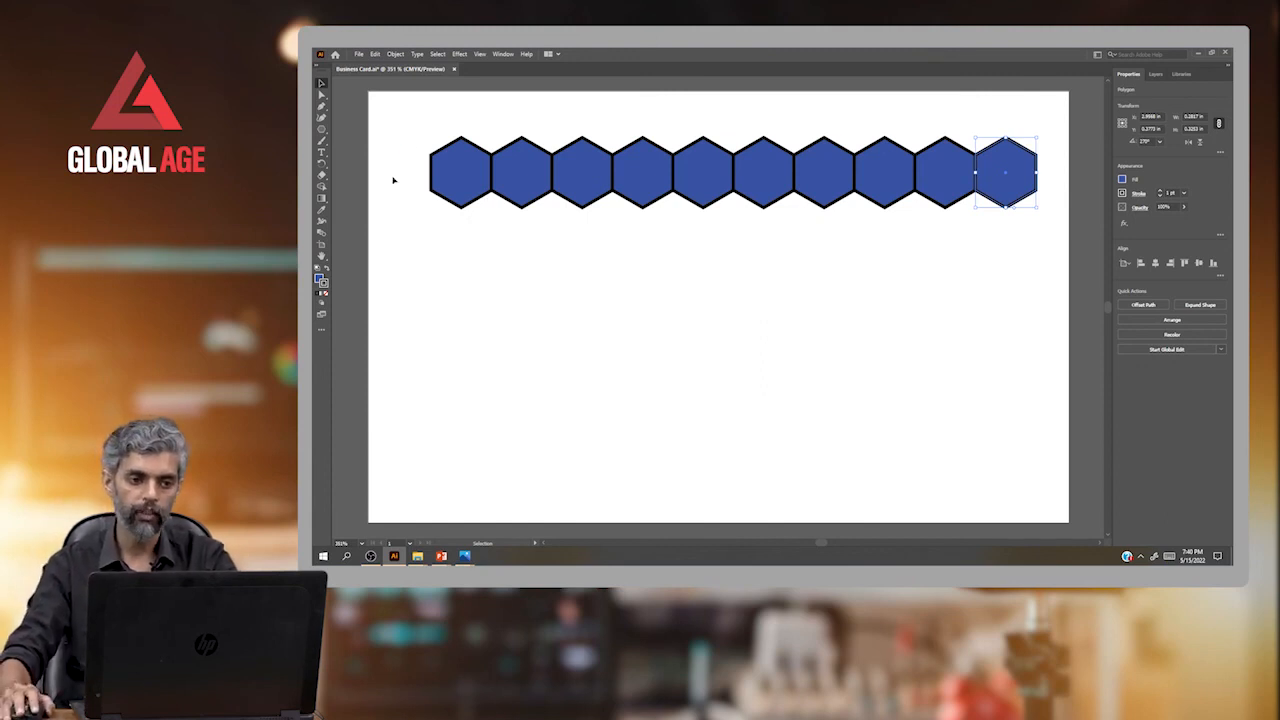
# Select the whole hexagon row and duplicate it downward into a honeycomb of eight staggered rows
pyautogui.click(436, 236)
pyautogui.moveTo(598, 226); pyautogui.dragTo(1038, 169)
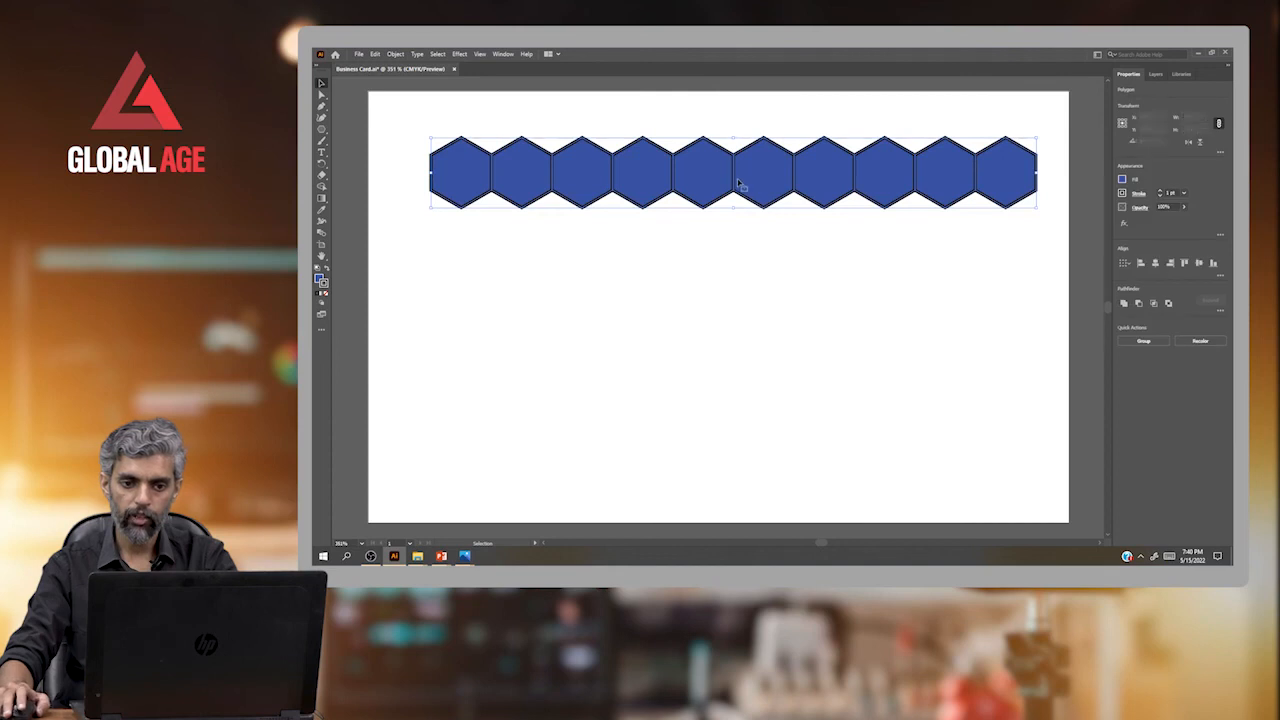
pyautogui.moveTo(754, 181); pyautogui.dragTo(741, 211)
pyautogui.hotkey('ctrl', 'd')
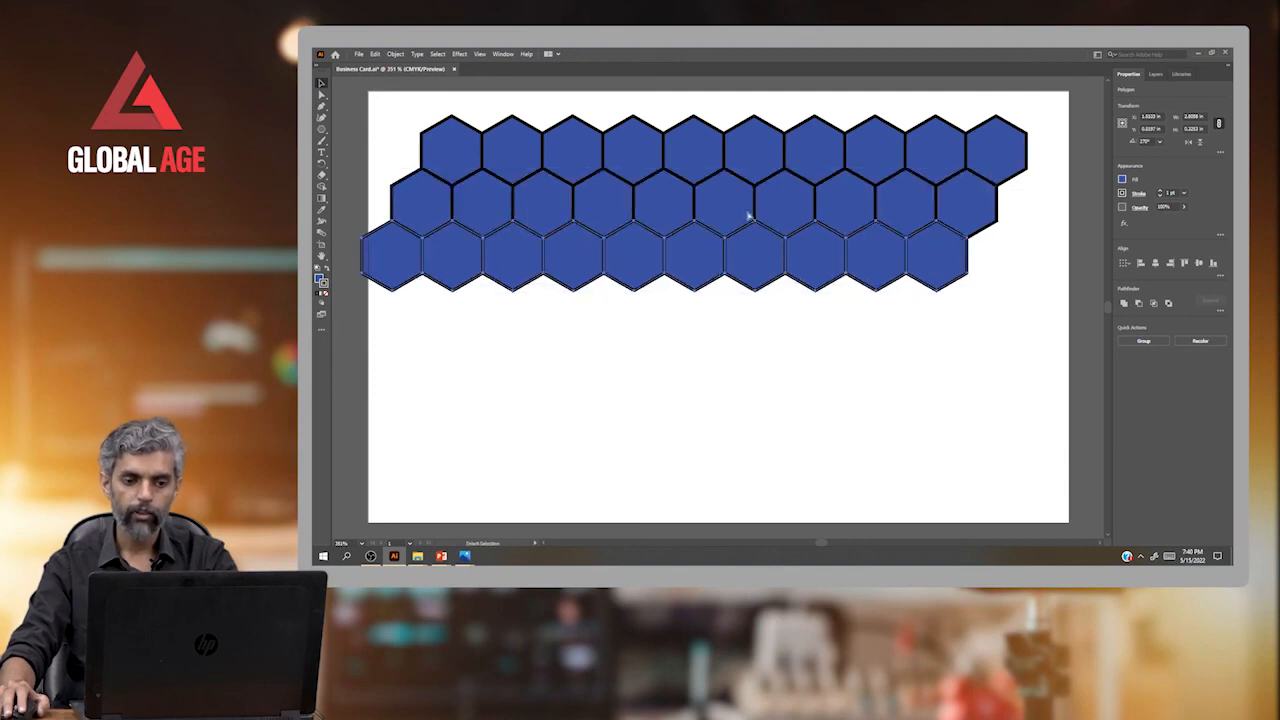
pyautogui.hotkey('ctrl', 'd')
pyautogui.hotkey('ctrl', 'd')
pyautogui.hotkey('ctrl', 'd')
pyautogui.hotkey('ctrl', 'd')
pyautogui.hotkey('ctrl', 'd')
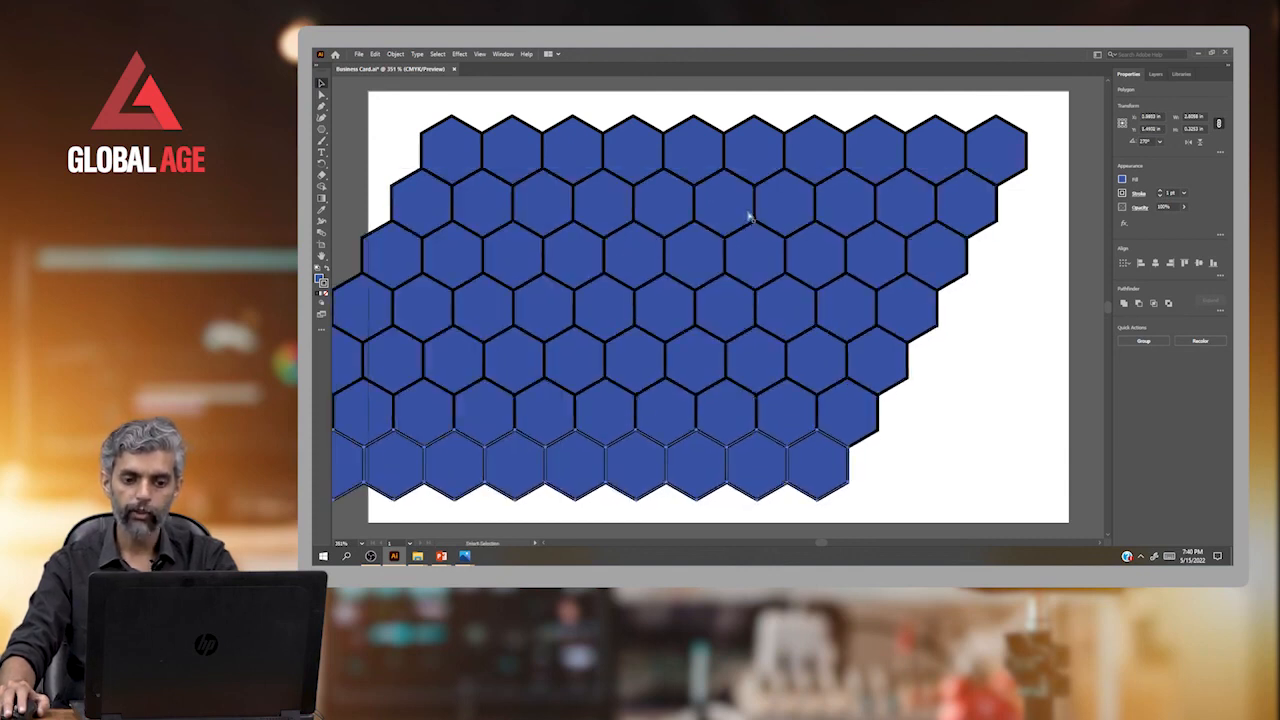
pyautogui.press('z')
pyautogui.keyDown('alt'); pyautogui.click(794, 286); pyautogui.keyUp('alt')
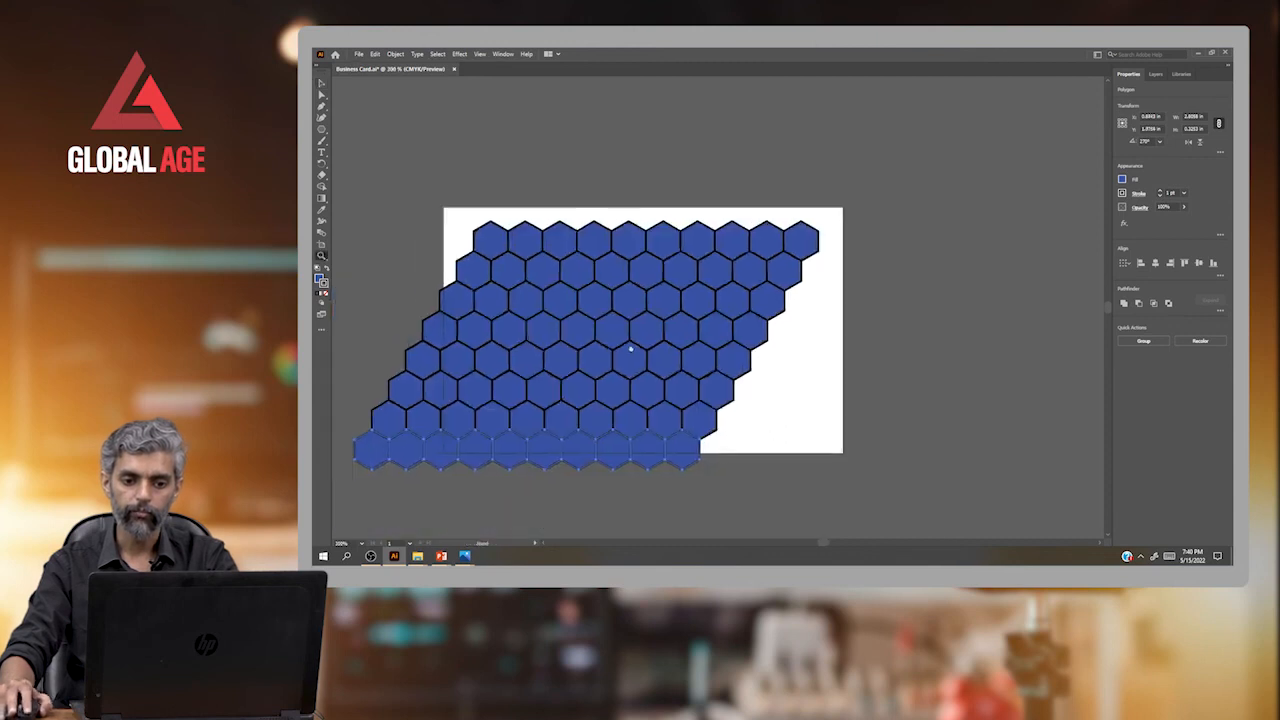
# Delete all the hexagons to clear the artboard
pyautogui.press('v')
pyautogui.click(446, 203)
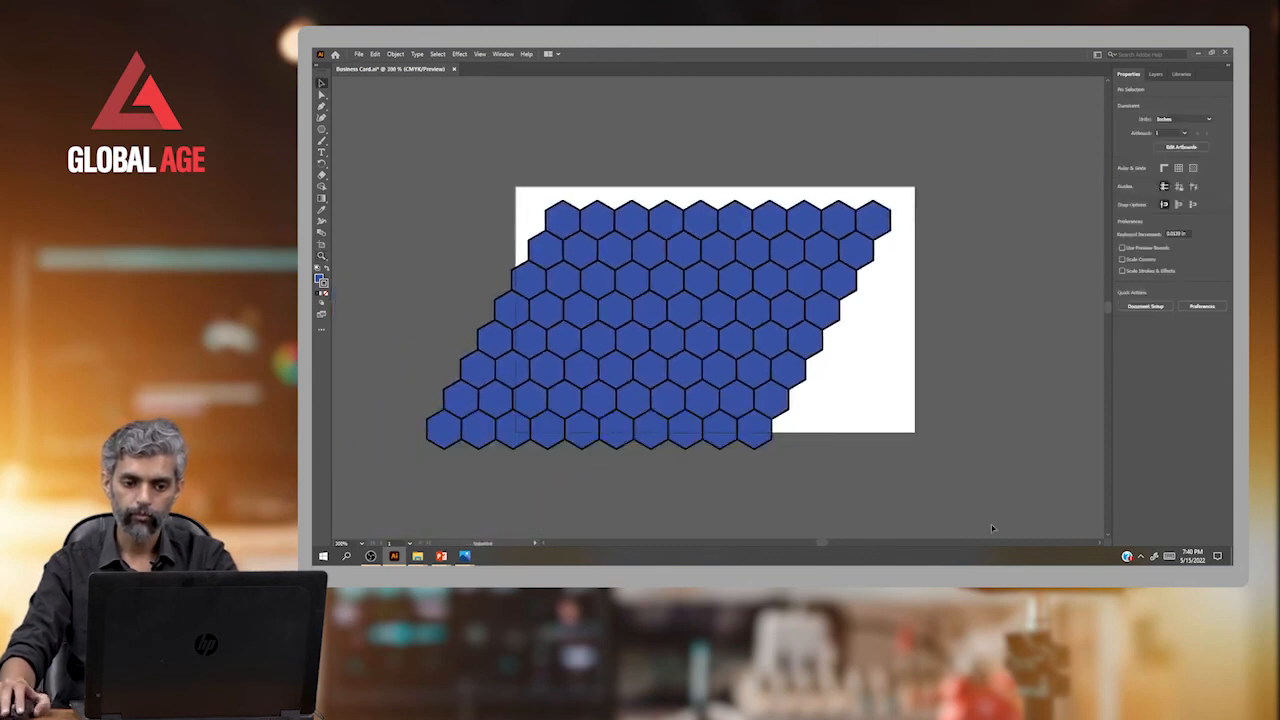
pyautogui.hotkey('ctrl', 'a')
pyautogui.press('Delete')
pyautogui.press('z')
pyautogui.moveTo(700, 266); pyautogui.dragTo(700, 306)
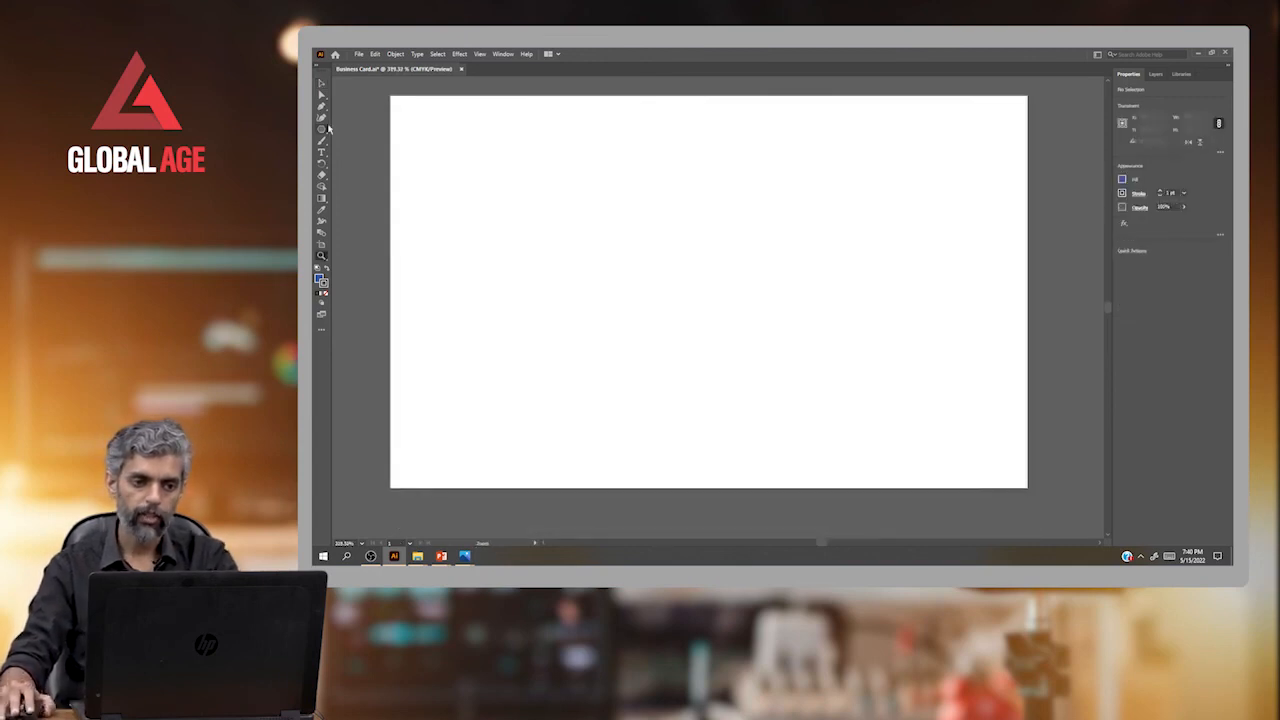
# Draw a blue square about 0.23 in wide in the artboard's upper left and a similar-sized hexagon below it
pyautogui.moveTo(322, 128); pyautogui.dragTo(362, 128)
pyautogui.moveTo(506, 179); pyautogui.dragTo(554, 229)
pyautogui.moveTo(323, 130); pyautogui.dragTo(366, 152)
pyautogui.moveTo(531, 261); pyautogui.dragTo(545, 305)
pyautogui.press('v')
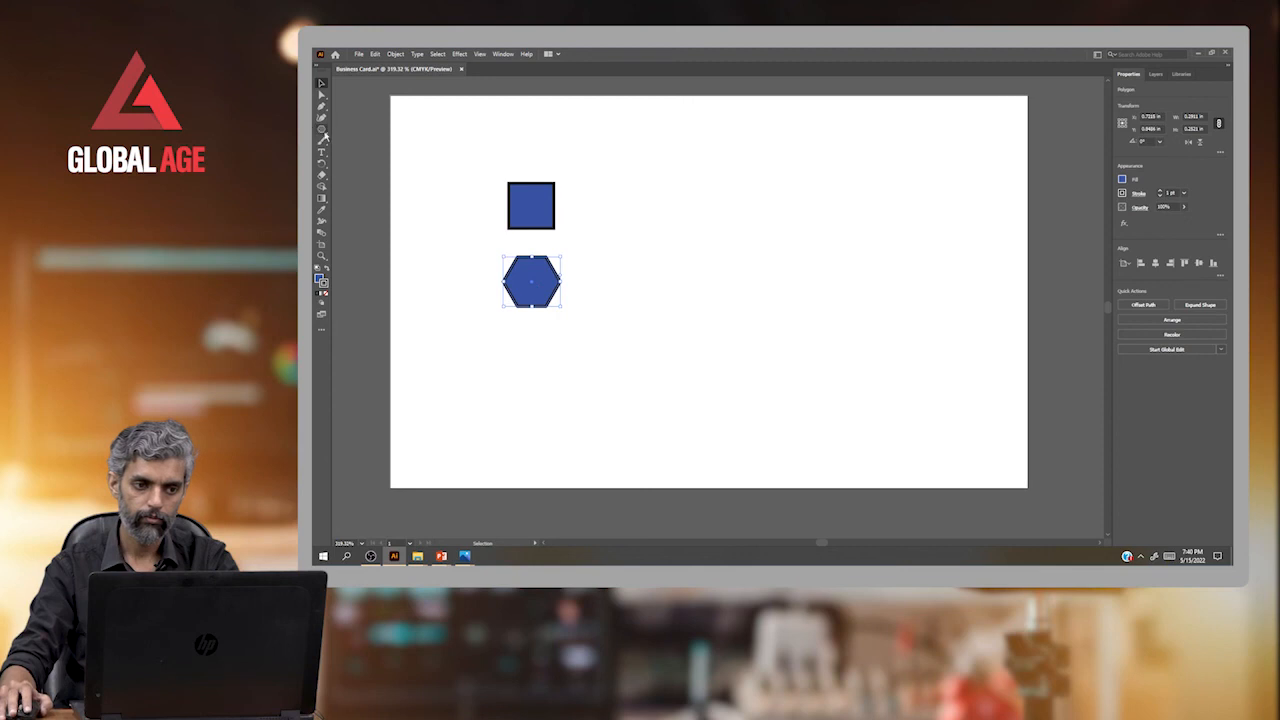
# Draw a blue circle about 0.23 in across and position it below the hexagon
pyautogui.moveTo(322, 131); pyautogui.dragTo(361, 143)
pyautogui.moveTo(552, 392); pyautogui.dragTo(595, 435)
pyautogui.press('v')
pyautogui.moveTo(579, 423)
pyautogui.mouseDown()
pyautogui.moveTo(548, 408)
pyautogui.moveTo(539, 362)
pyautogui.moveTo(489, 394)
pyautogui.moveTo(513, 385)
pyautogui.mouseUp()
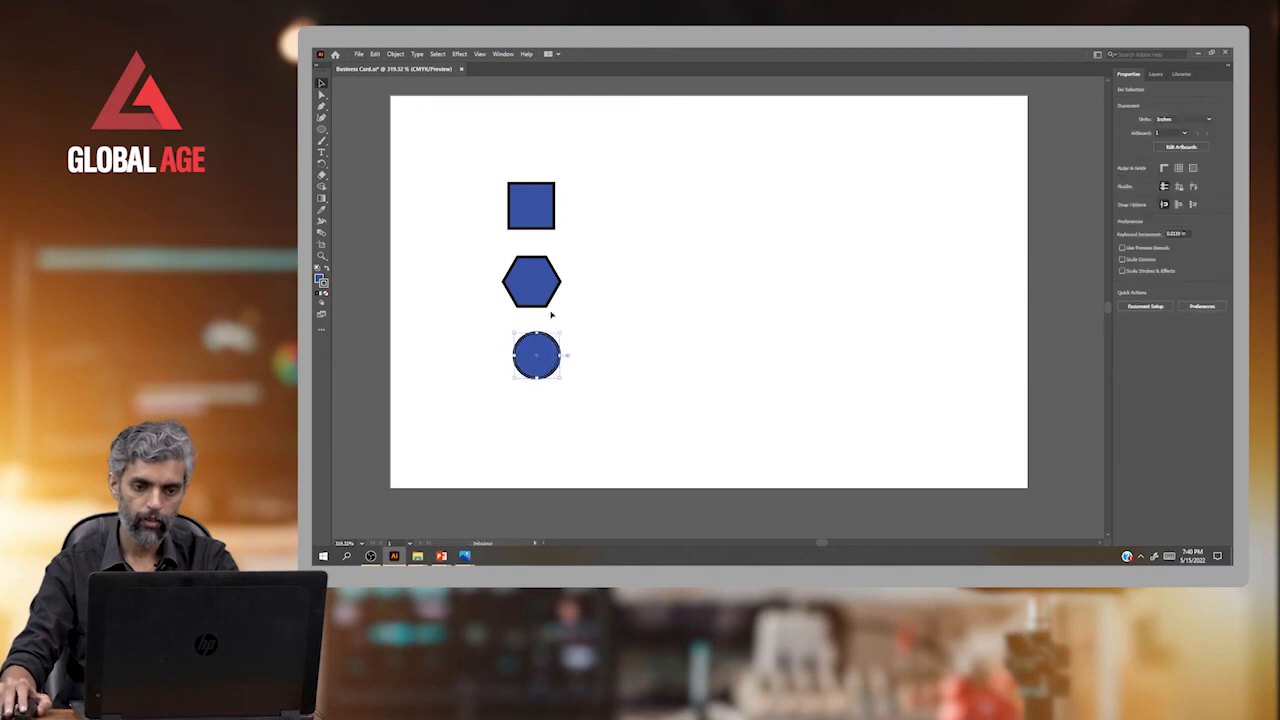
# Fill the hexagon with orange-red and the square with purple
pyautogui.click(527, 292)
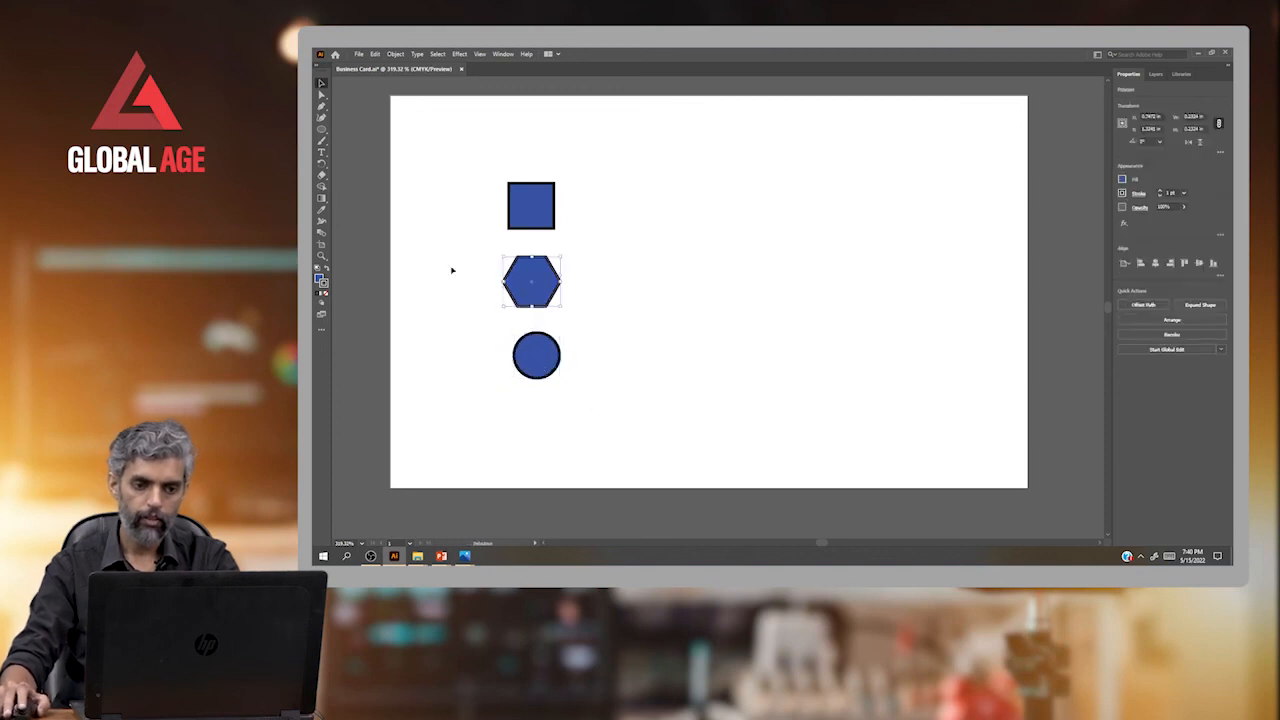
pyautogui.click(1123, 180)
pyautogui.click(1095, 222)
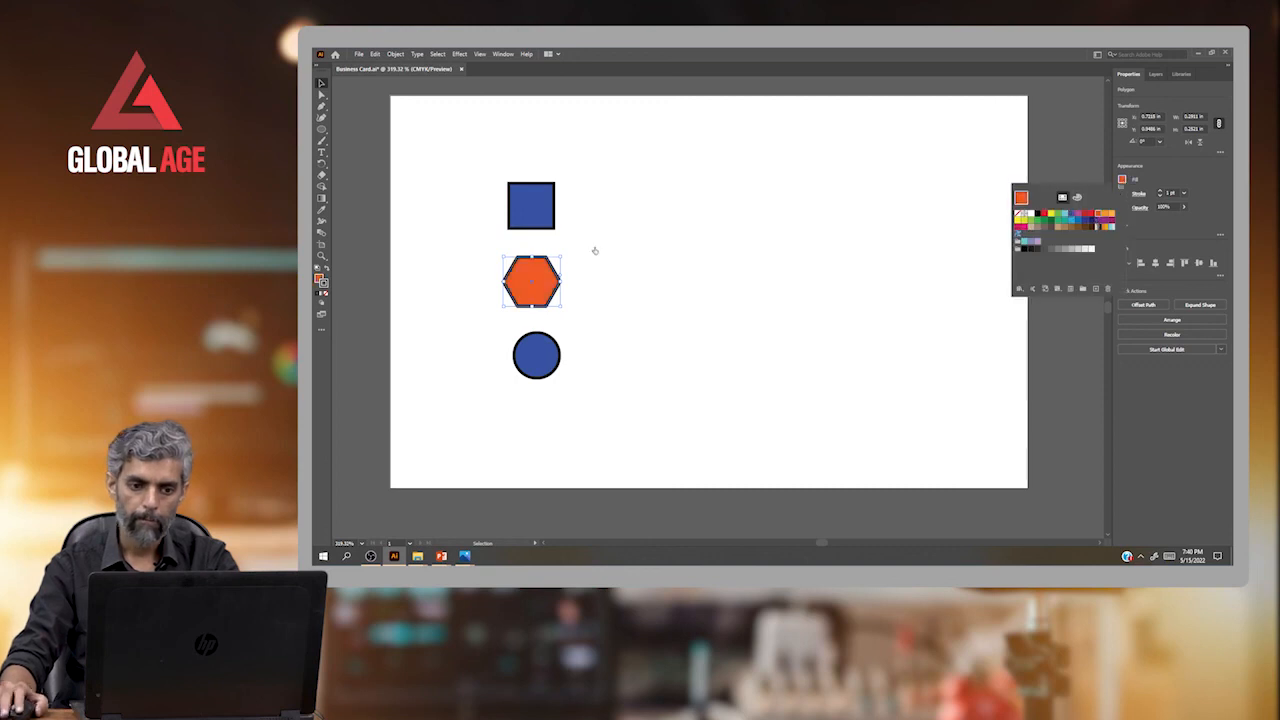
pyautogui.click(512, 208)
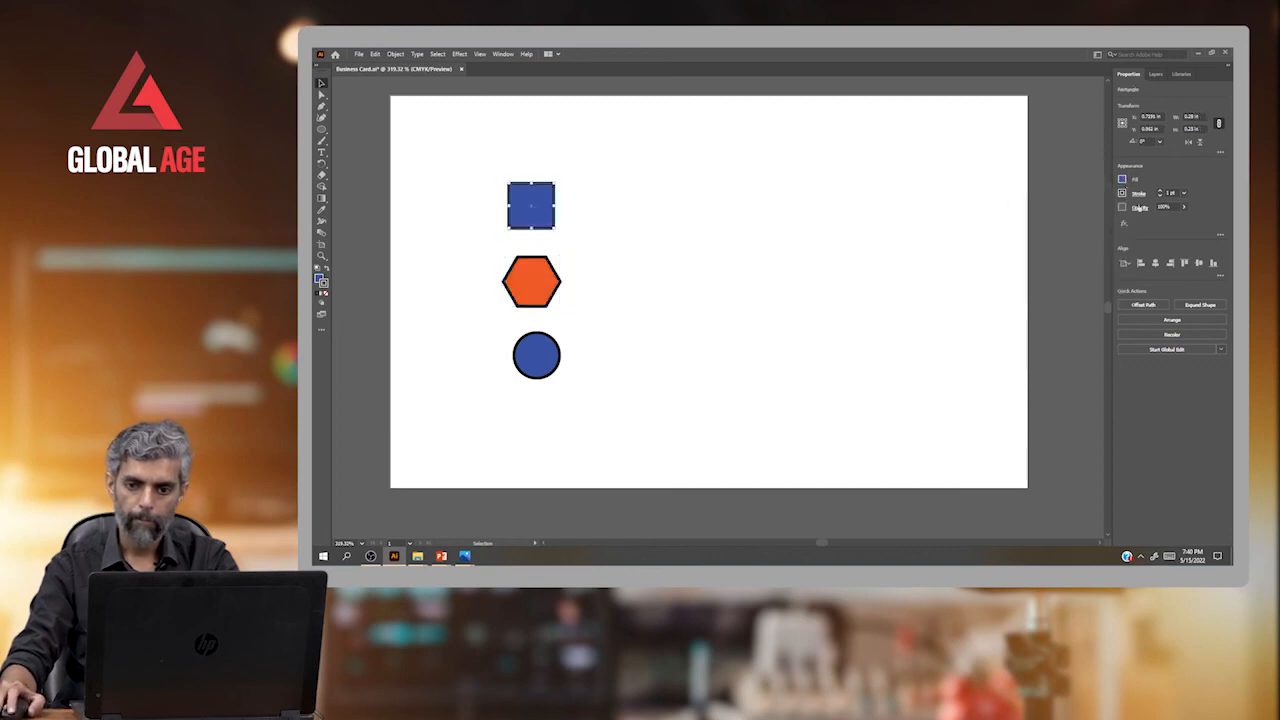
pyautogui.click(1122, 180)
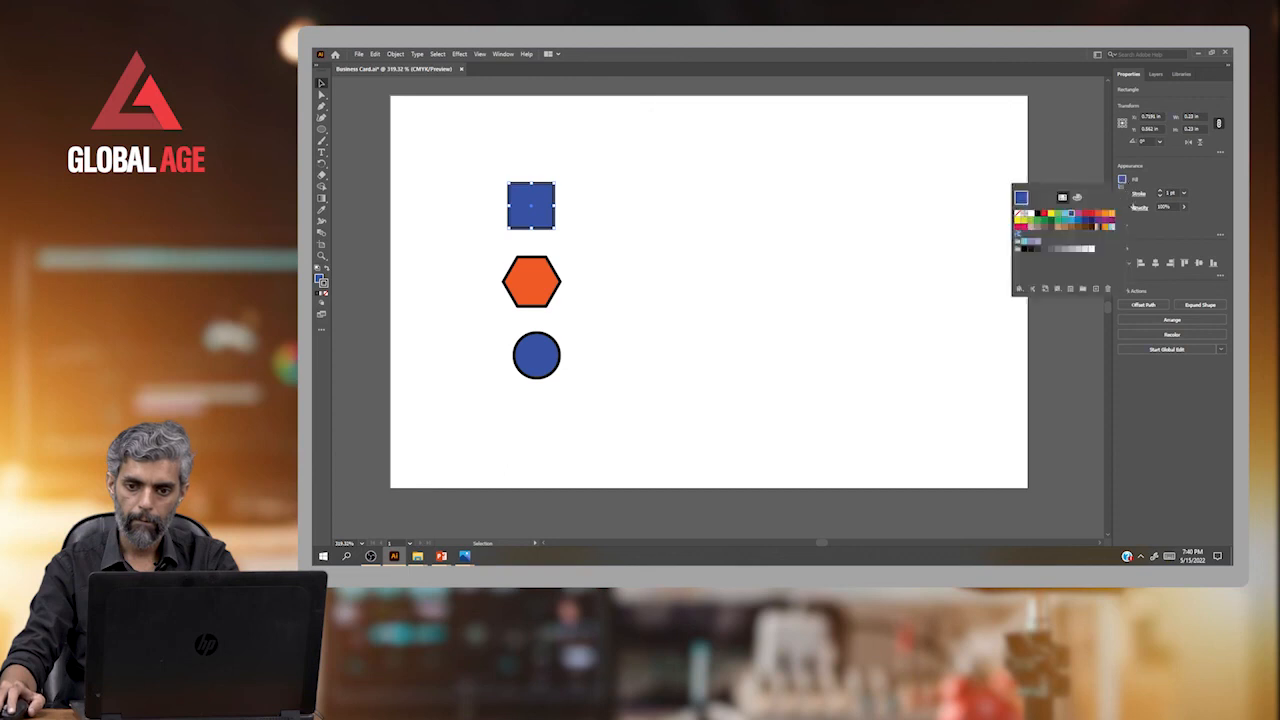
pyautogui.click(1105, 220)
# Fill the circle with light orange and move it slightly lower beneath the hexagon
pyautogui.click(530, 362)
pyautogui.click(530, 362)
pyautogui.click(1122, 180)
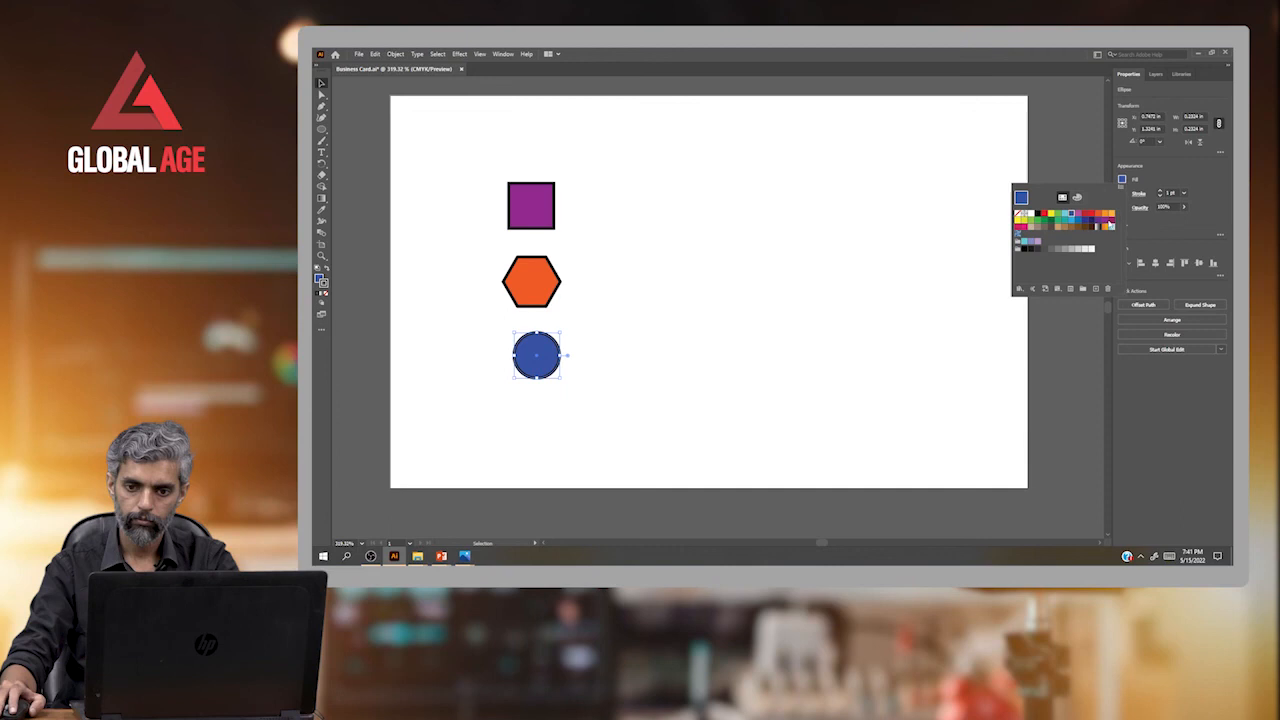
pyautogui.click(1108, 213)
pyautogui.click(690, 273)
pyautogui.moveTo(534, 358); pyautogui.dragTo(528, 369)
pyautogui.click(590, 378)
pyautogui.click(594, 303)
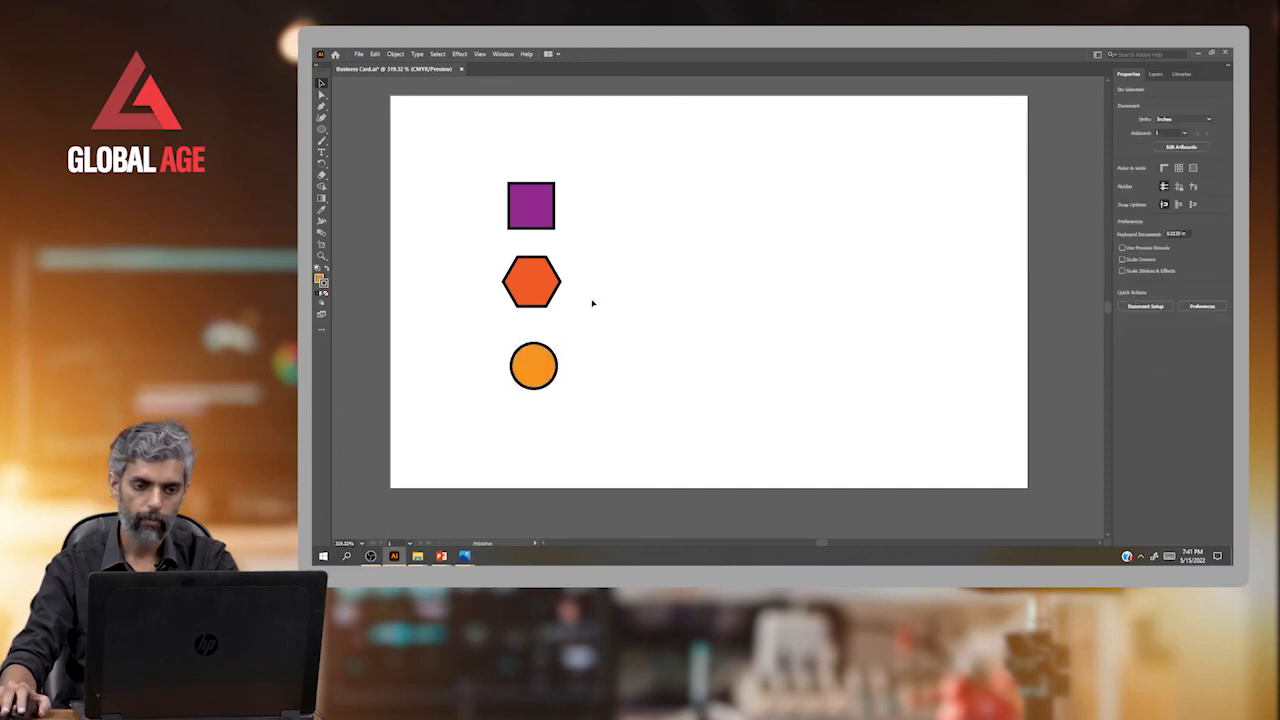
# Copy the purple square to its right with a small gap and repeat the duplication into a row of nine squares
pyautogui.click(528, 196)
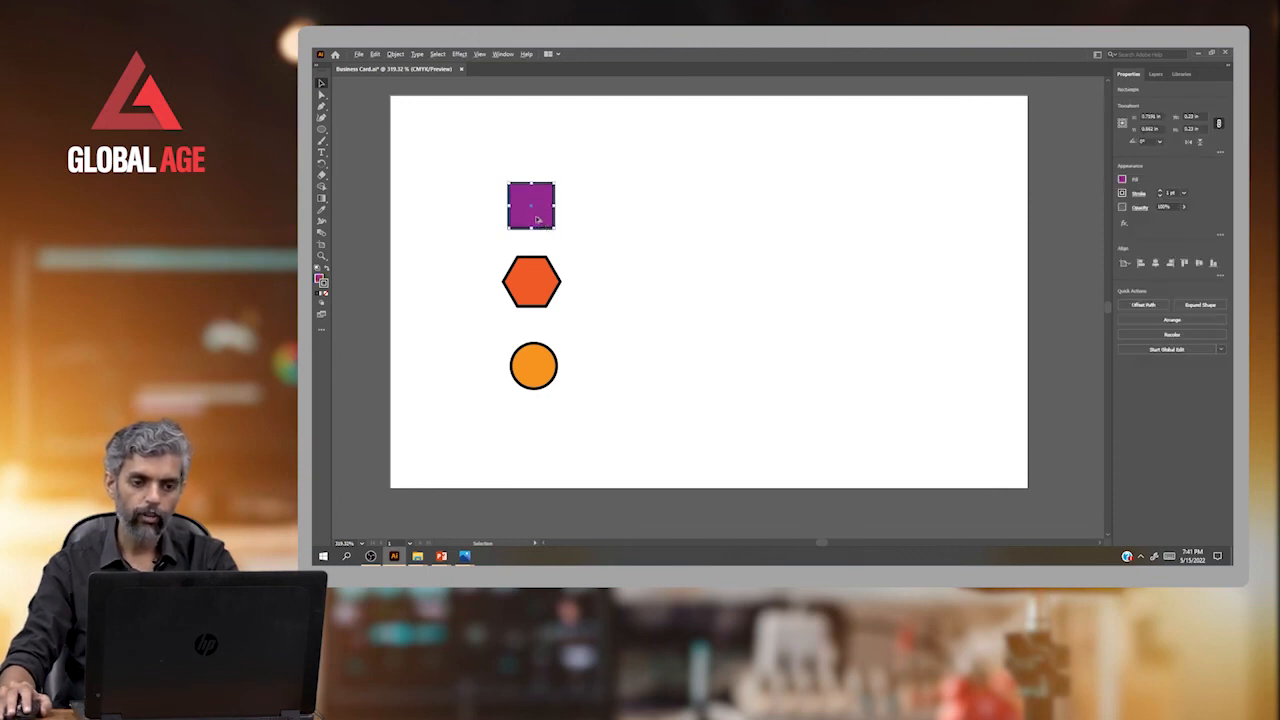
pyautogui.moveTo(532, 223); pyautogui.dragTo(587, 224)
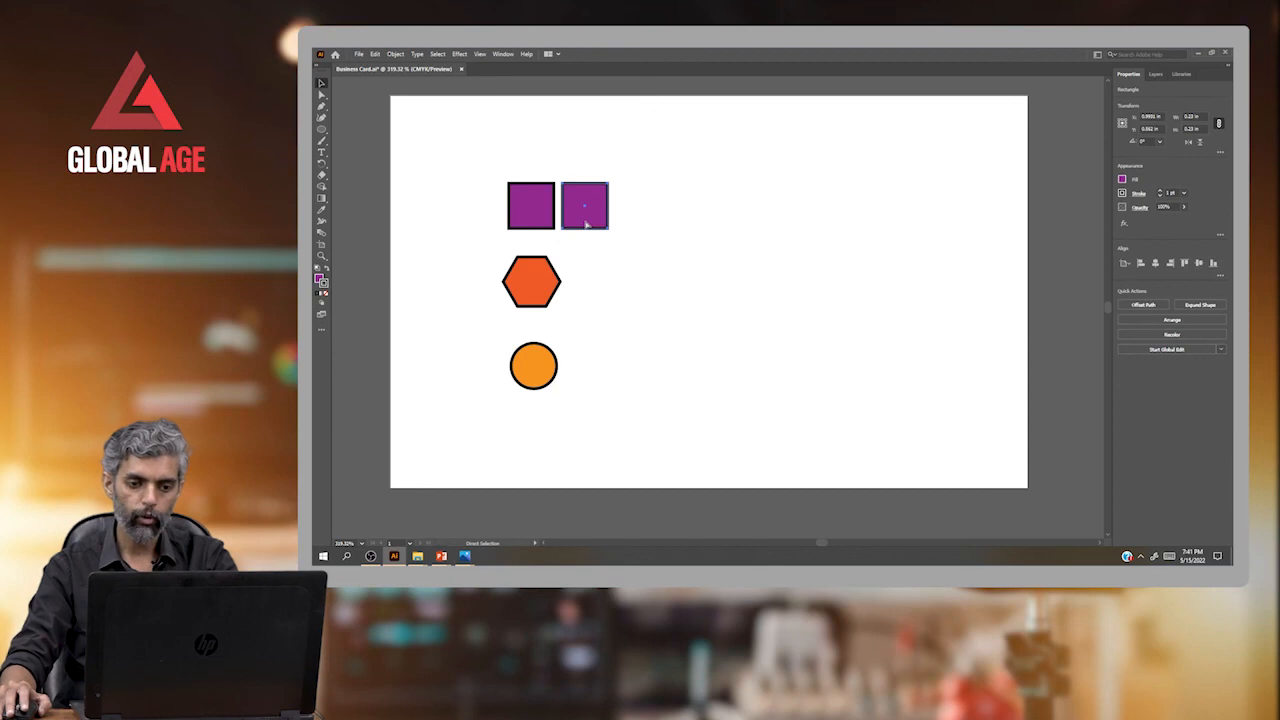
pyautogui.hotkey('ctrl', 'd')
pyautogui.hotkey('ctrl', 'd')
pyautogui.hotkey('ctrl', 'd')
pyautogui.hotkey('ctrl', 'd')
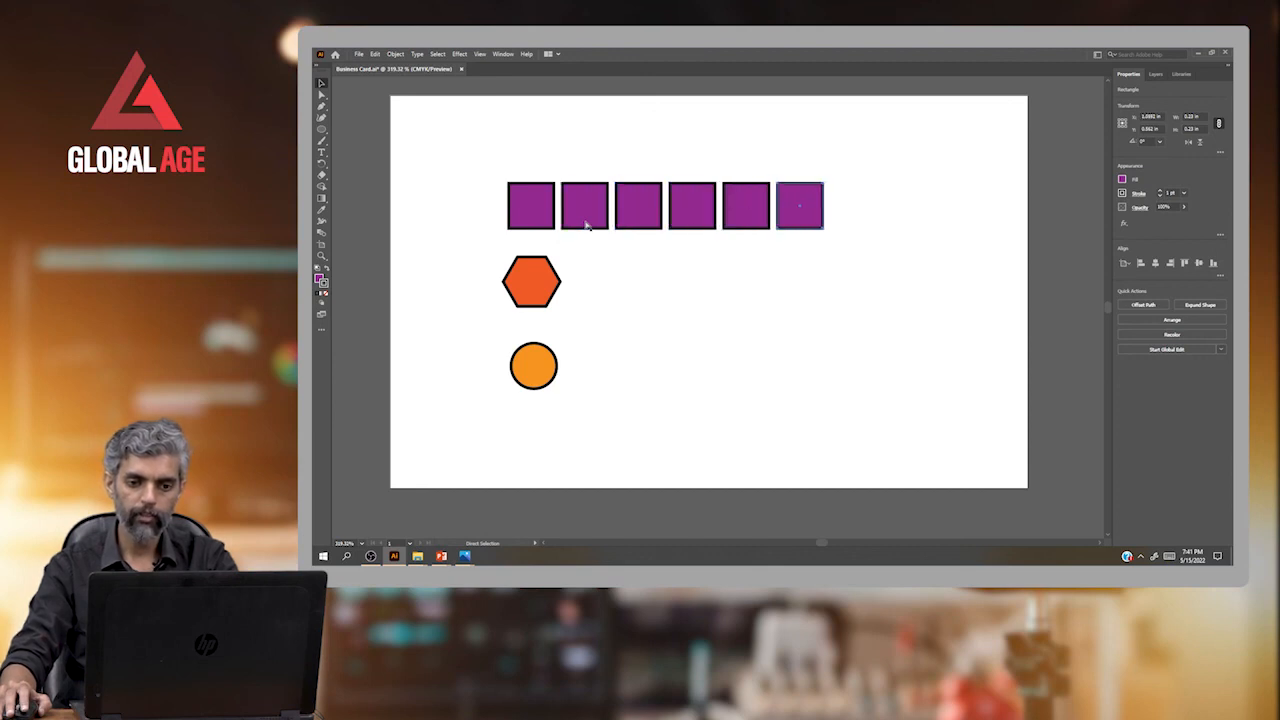
pyautogui.hotkey('ctrl', 'd')
pyautogui.hotkey('ctrl', 'd')
pyautogui.hotkey('ctrl', 'd')
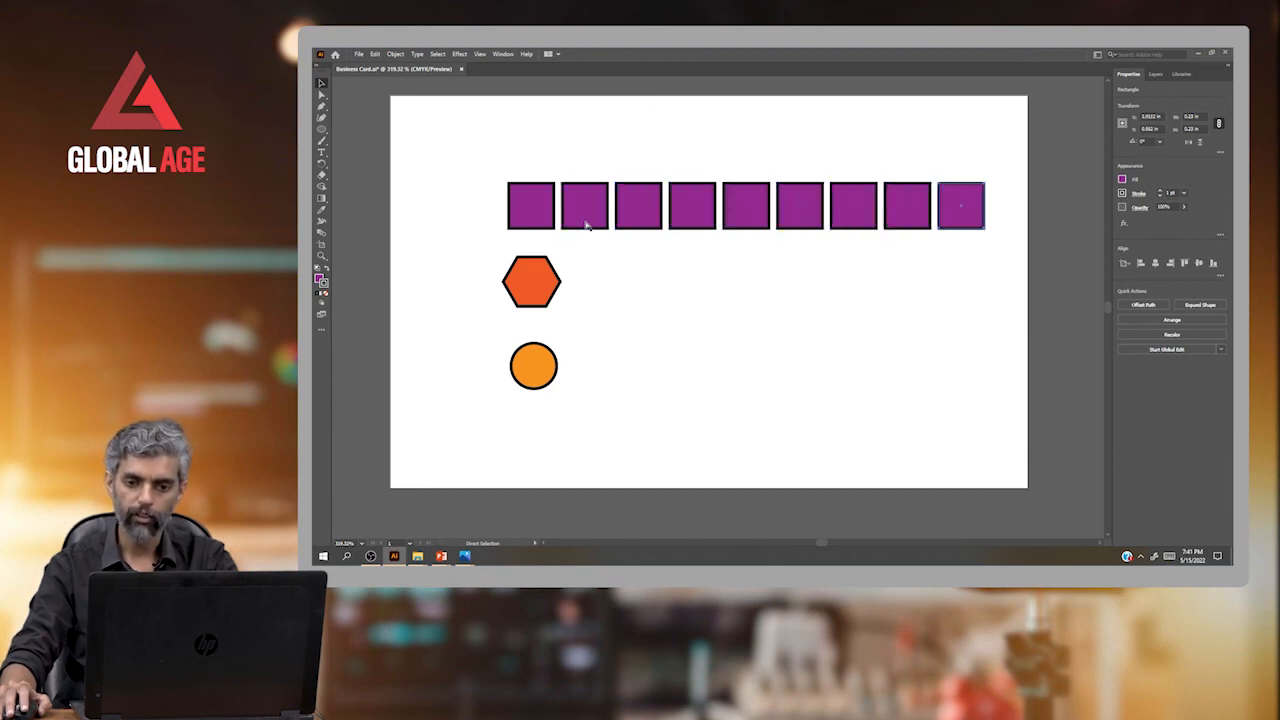
# Move the orange-red hexagon to the artboard's upper-left corner and duplicate it downward into a column of seven touching hexagons
pyautogui.click(592, 273)
pyautogui.moveTo(534, 280); pyautogui.dragTo(458, 202)
pyautogui.hotkey('ctrl', 'd')
pyautogui.hotkey('ctrl', 'd')
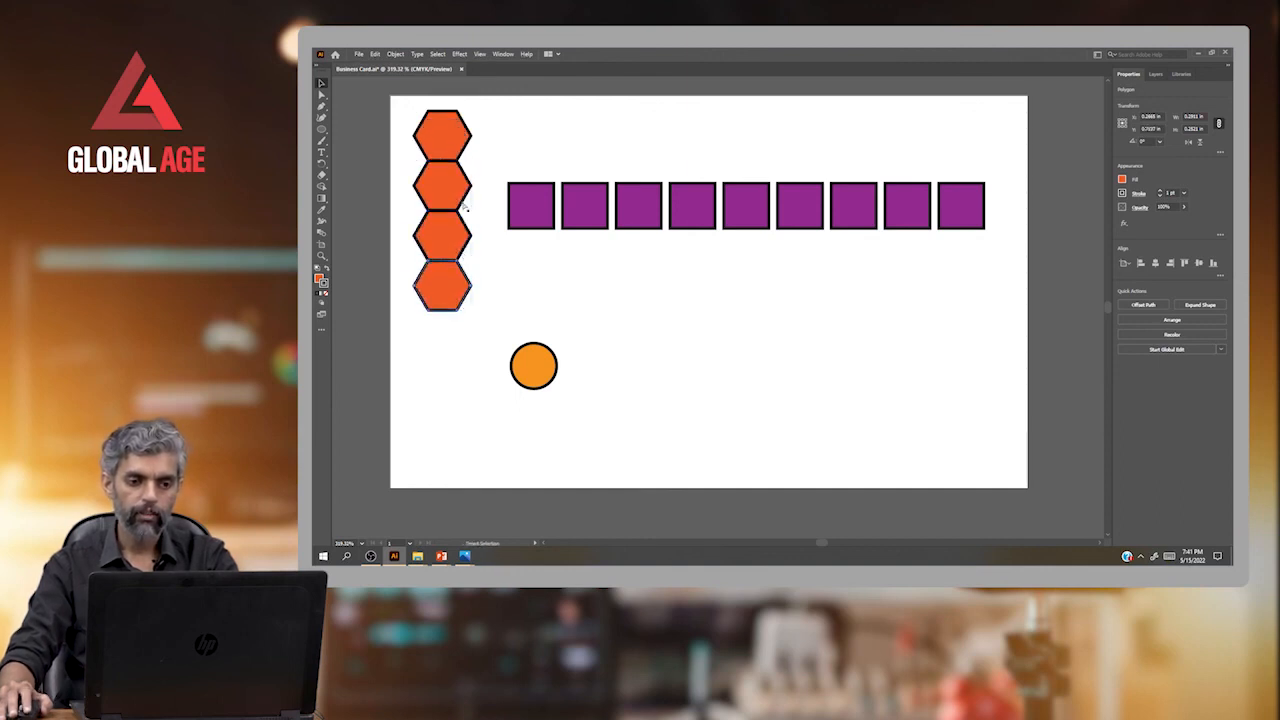
pyautogui.hotkey('ctrl', 'd')
pyautogui.hotkey('ctrl', 'd')
pyautogui.hotkey('ctrl', 'd')
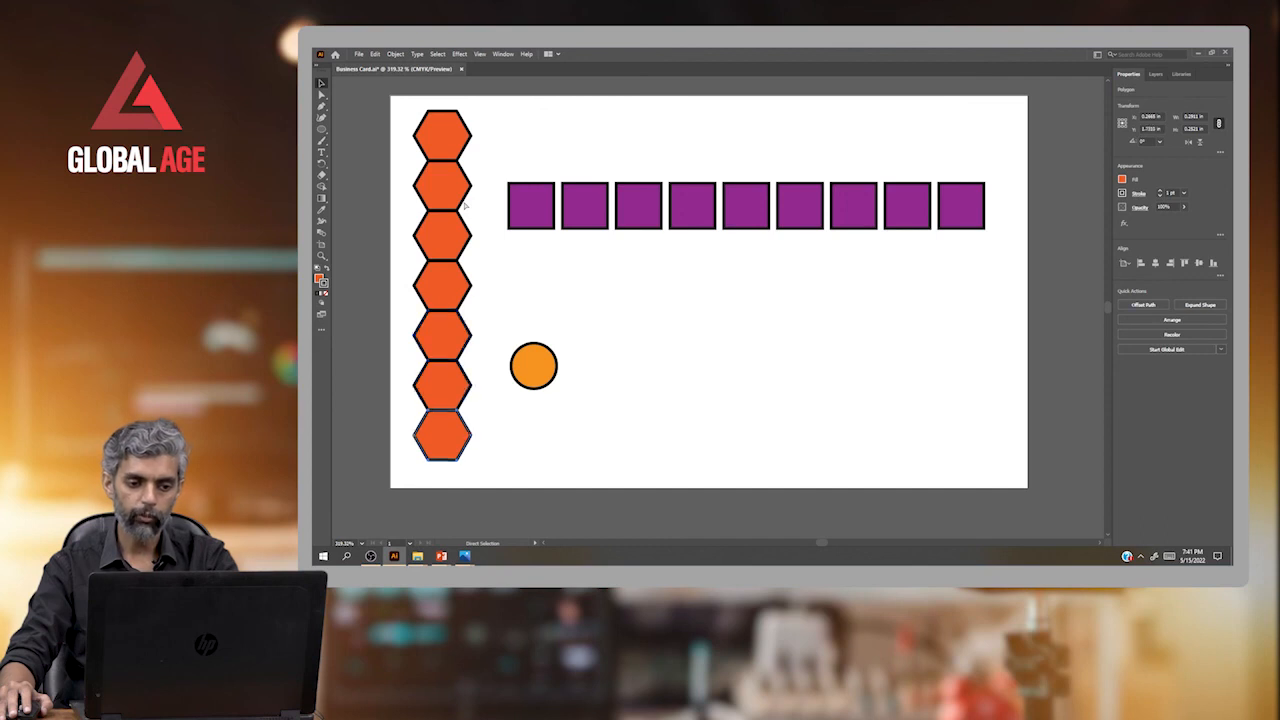
# Move the light orange circle below the squares and duplicate it diagonally down to the right into a line of seven circles
pyautogui.moveTo(523, 383); pyautogui.dragTo(620, 334)
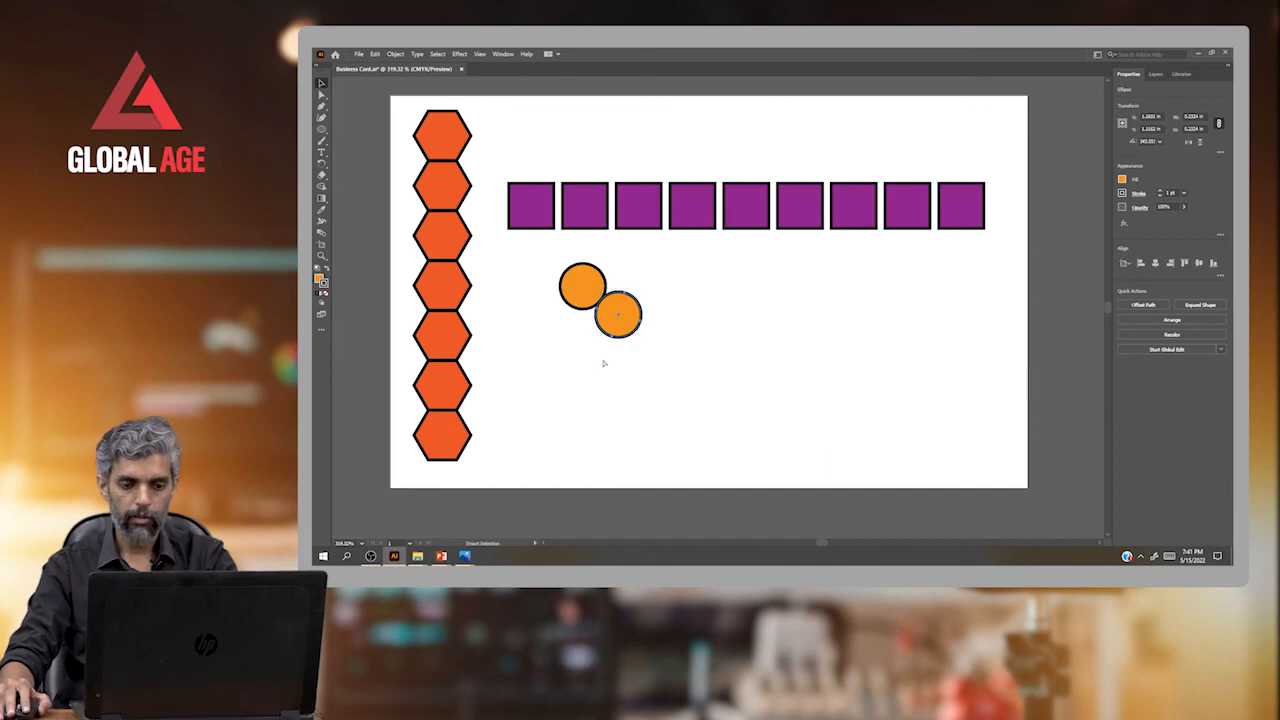
pyautogui.hotkey('ctrl', 'd')
pyautogui.hotkey('ctrl', 'd')
pyautogui.hotkey('ctrl', 'd')
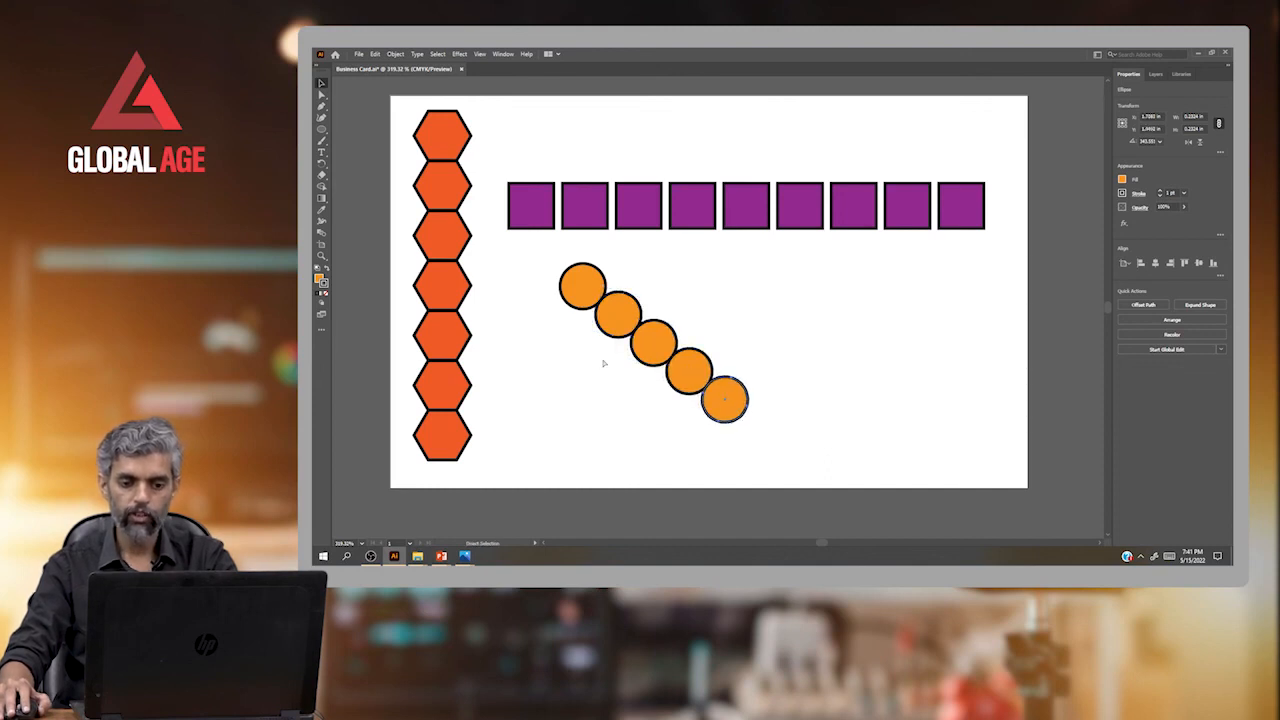
pyautogui.hotkey('ctrl', 'd')
pyautogui.hotkey('ctrl', 'd')
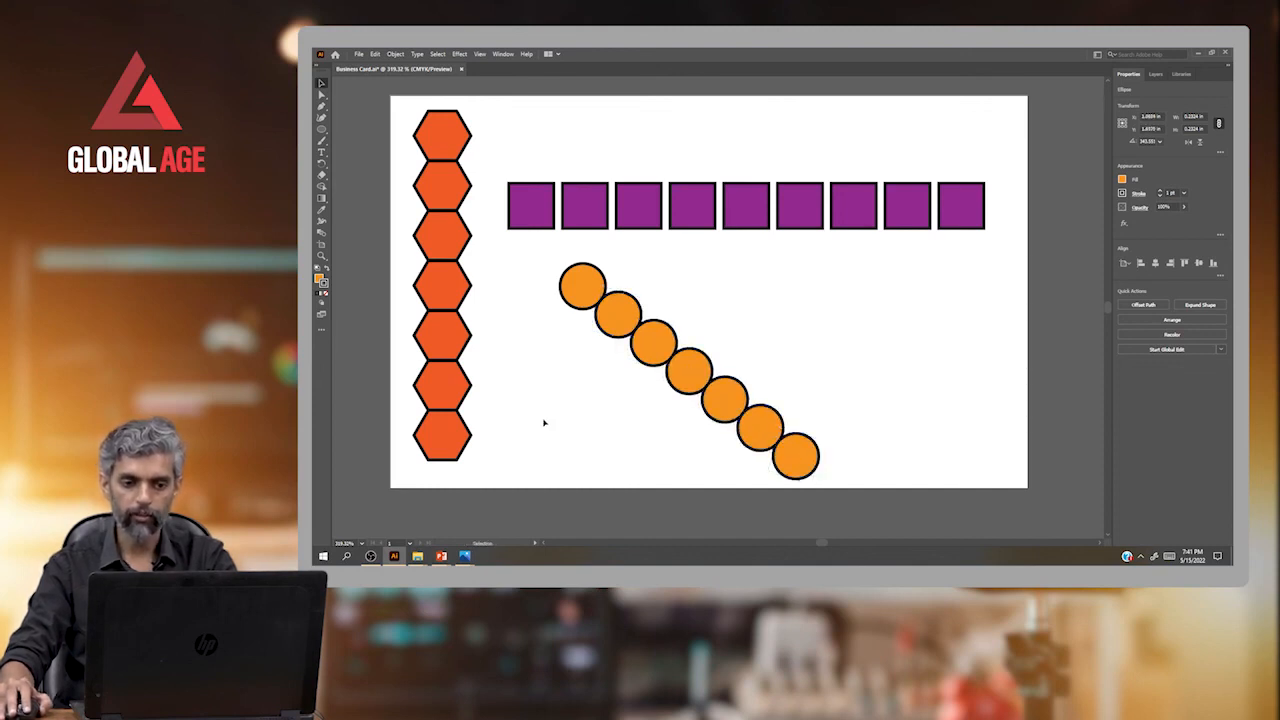
# Select all the hexagons, squares and circles on the artboard and delete them
pyautogui.click(389, 117)
pyautogui.moveTo(400, 115); pyautogui.dragTo(386, 120)
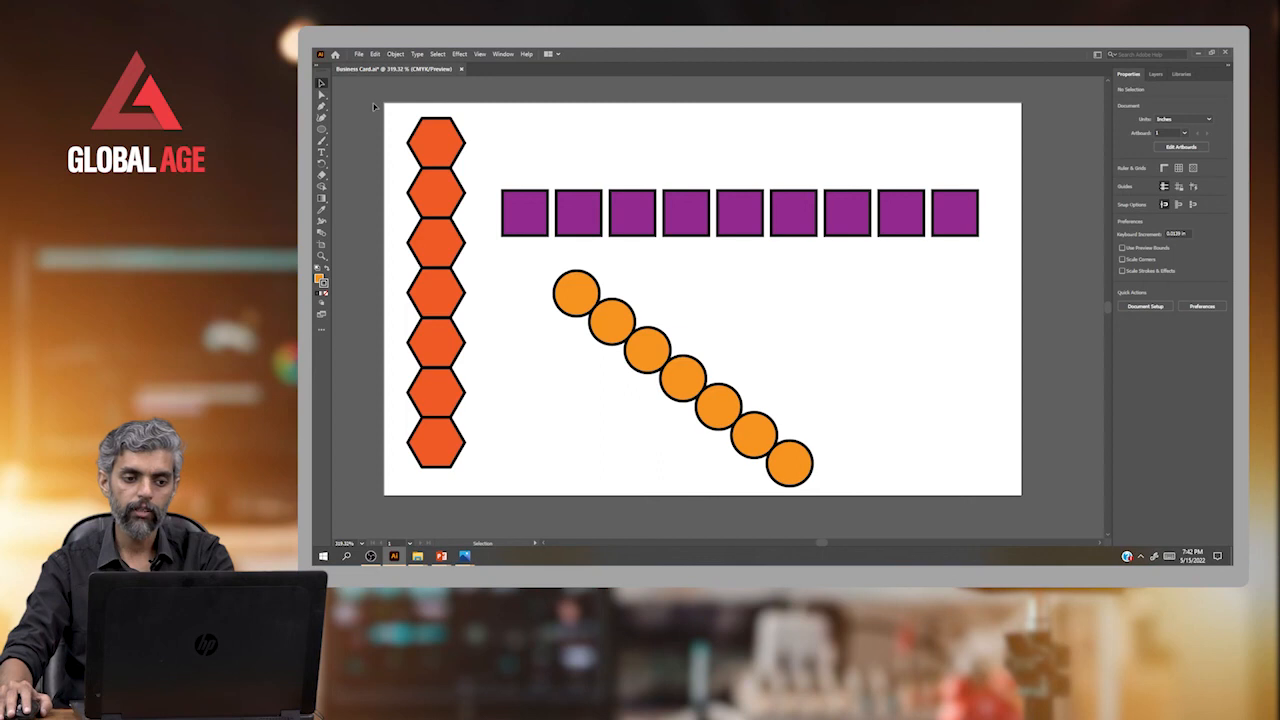
pyautogui.moveTo(383, 106); pyautogui.dragTo(705, 307)
pyautogui.moveTo(1085, 525); pyautogui.dragTo(1080, 522)
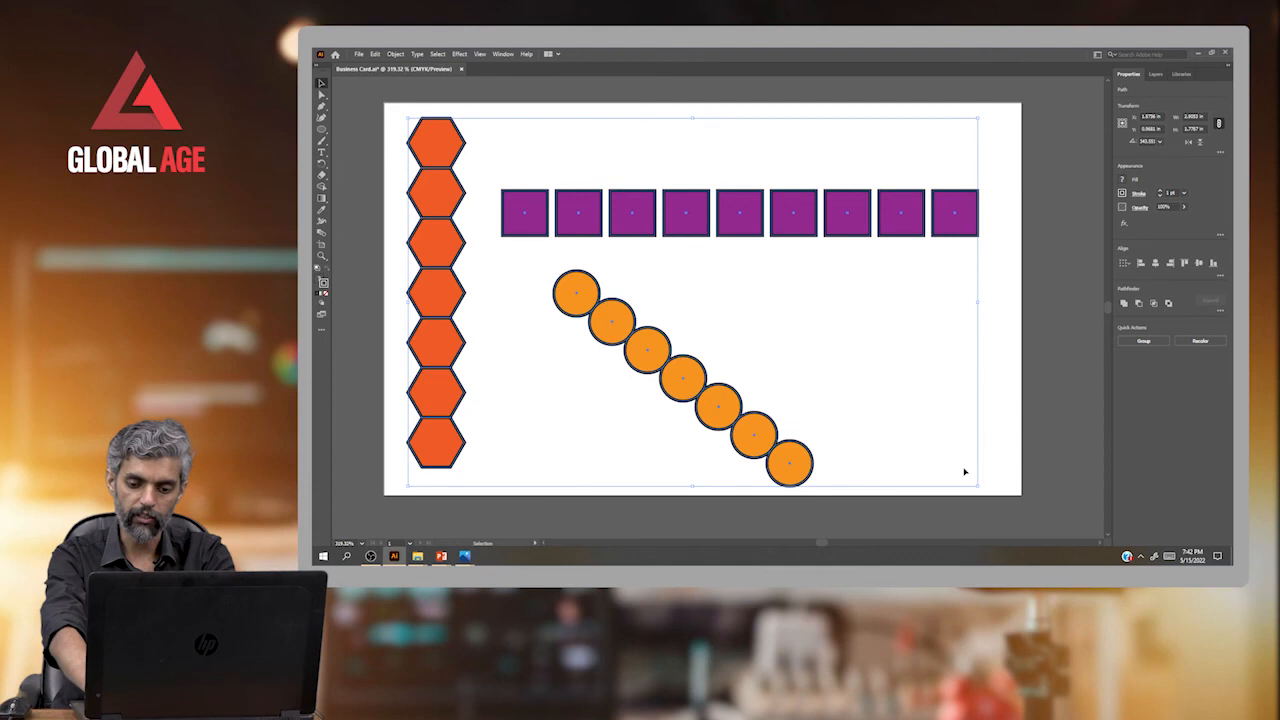
pyautogui.press('Delete')
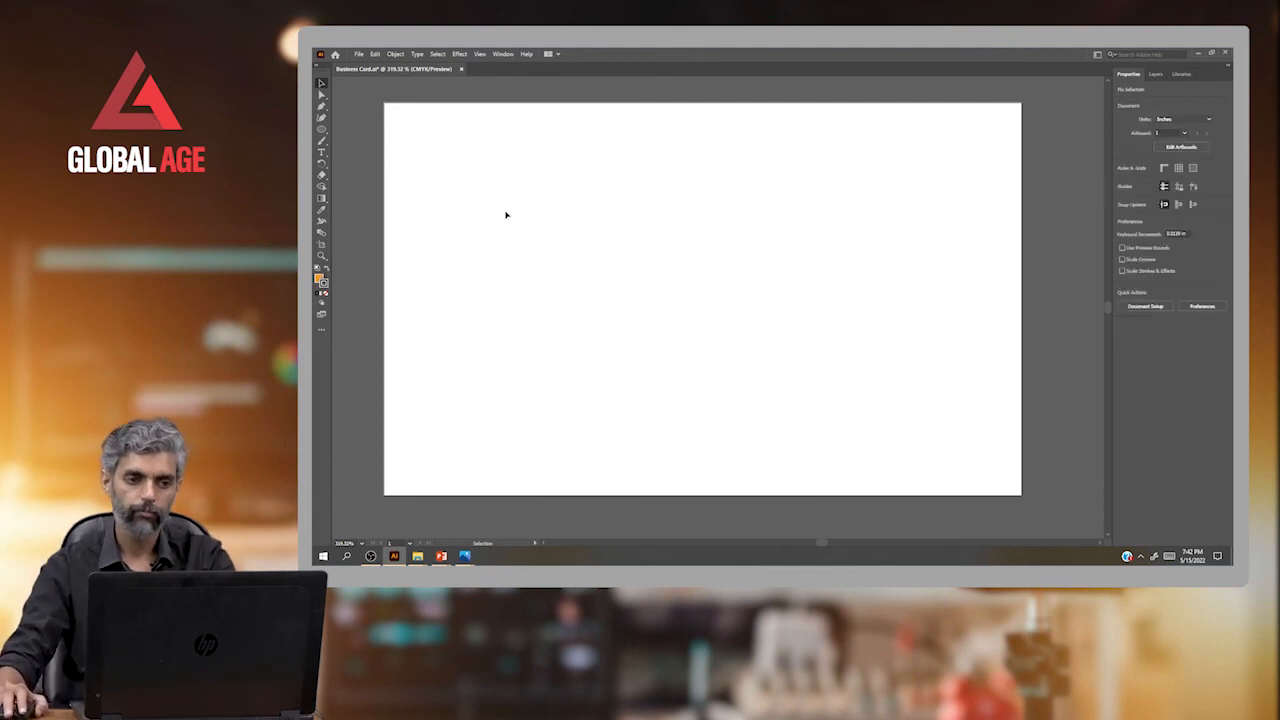
# Draw an orange hexagon about 0.55 in wide in the upper-left part of the artboard with the Polygon tool
pyautogui.click(321, 131)
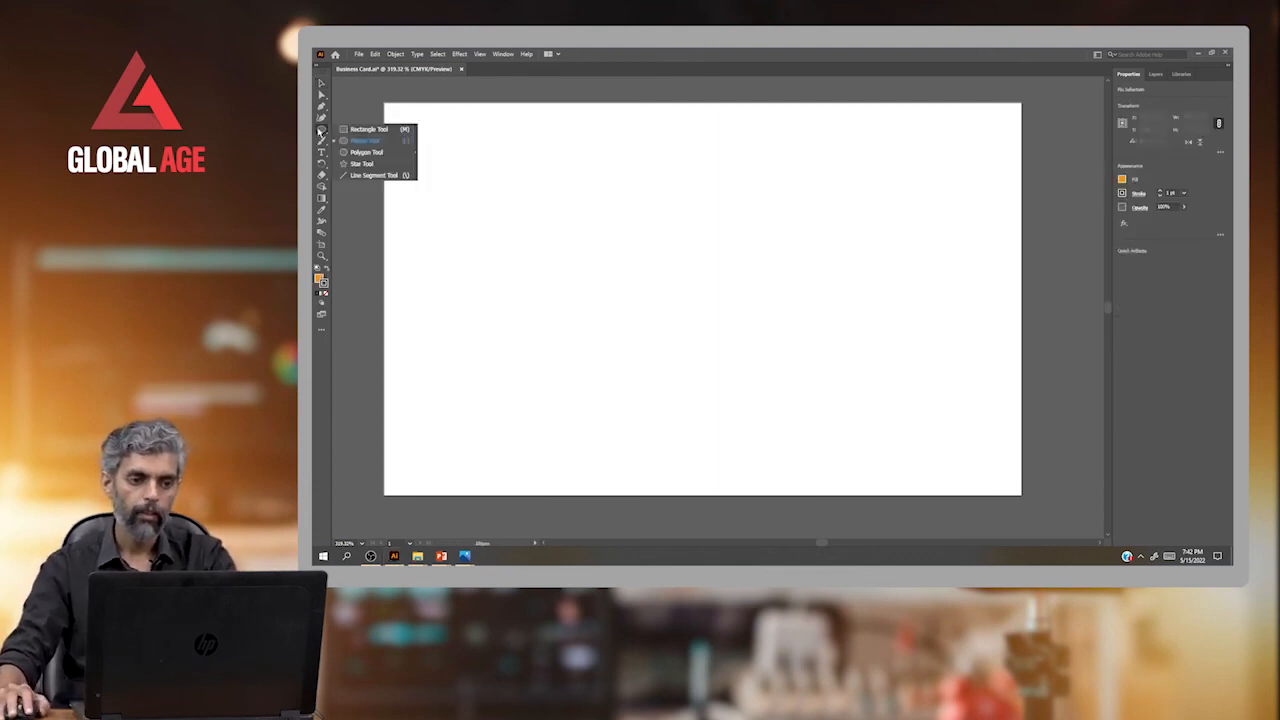
pyautogui.click(375, 156)
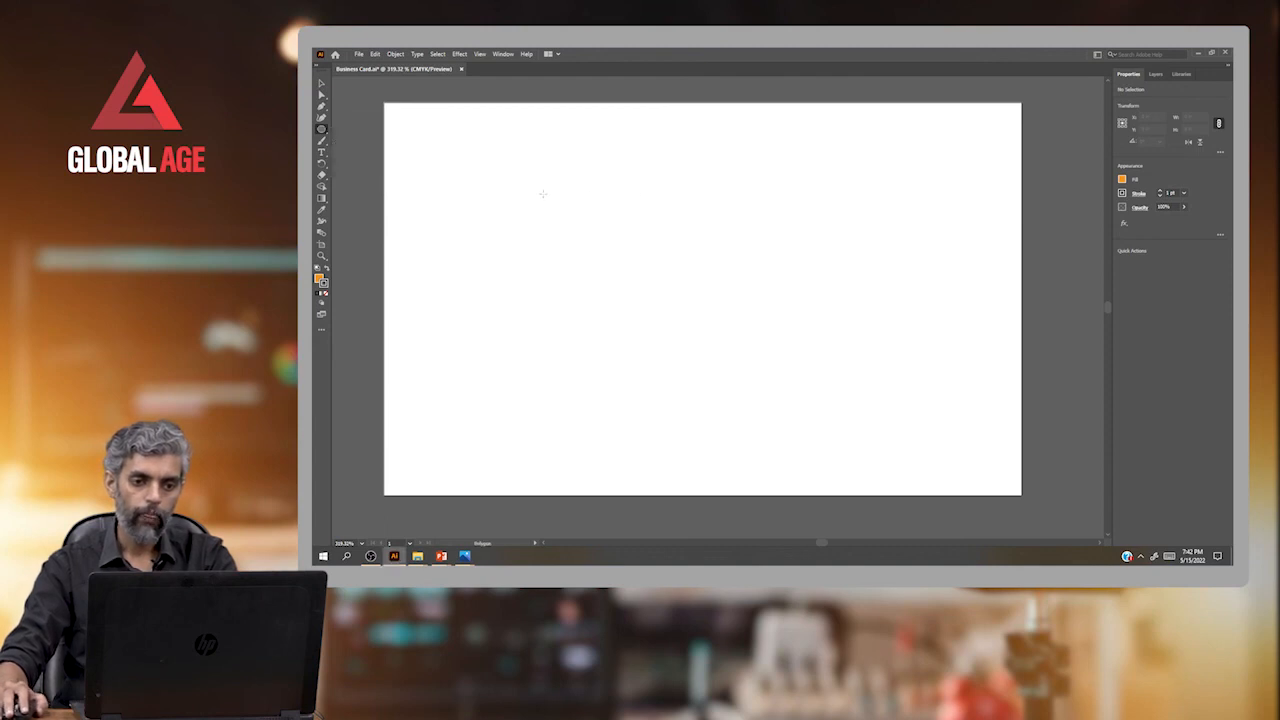
pyautogui.moveTo(550, 188); pyautogui.dragTo(606, 189)
pyautogui.press('v')
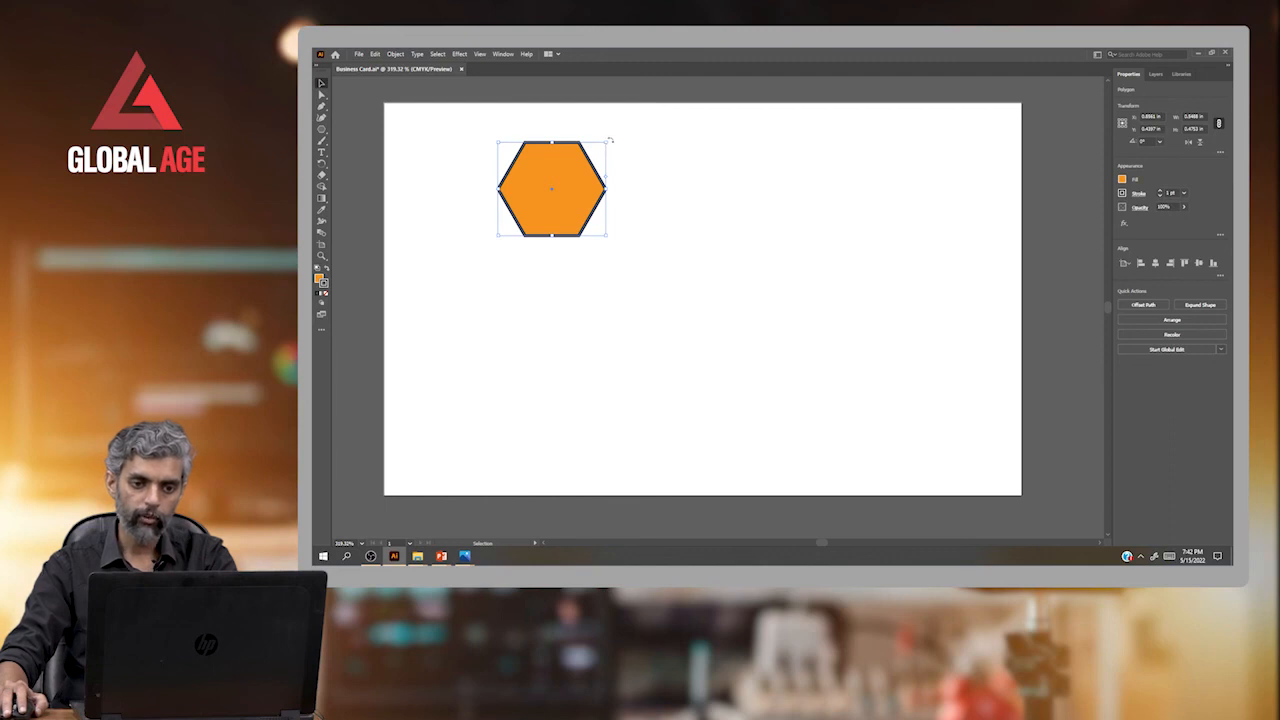
# Rotate the hexagon 90° so a corner points up, shrink it to about 0.27 in wide and move it up-left
pyautogui.moveTo(617, 142); pyautogui.dragTo(511, 118)
pyautogui.click(700, 217)
pyautogui.moveTo(560, 203); pyautogui.dragTo(497, 183)
pyautogui.click(551, 220)
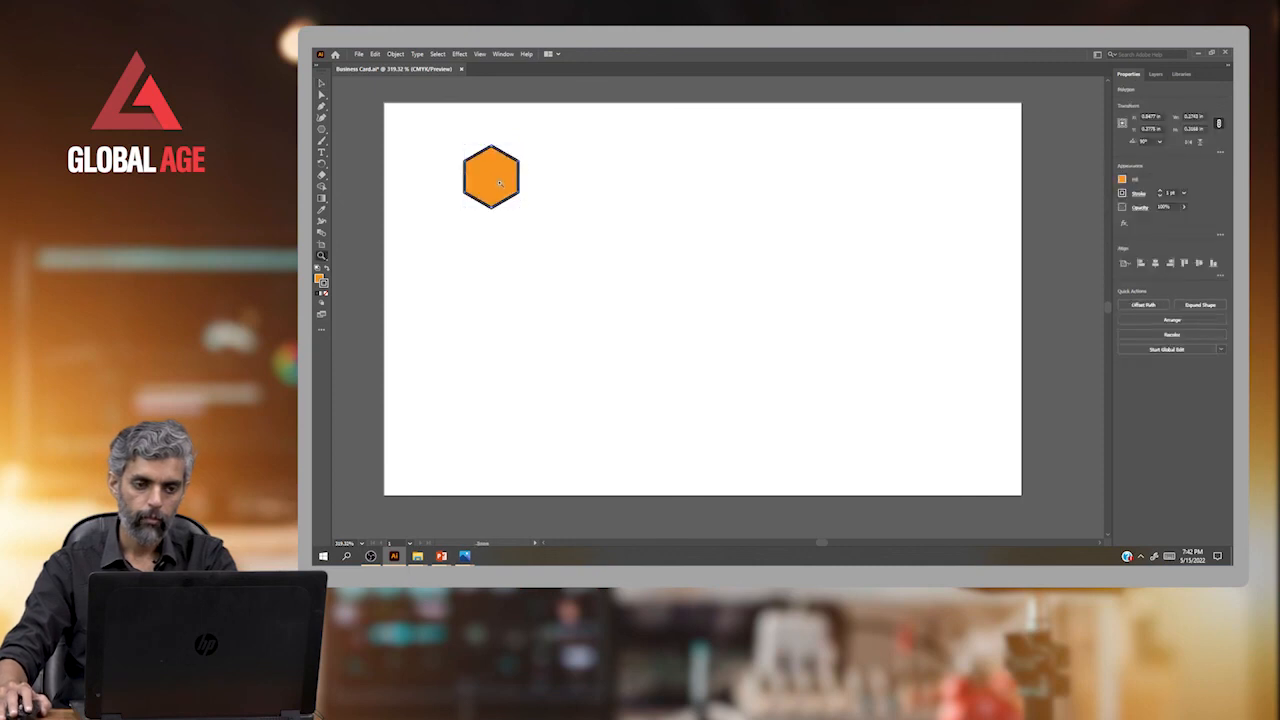
pyautogui.click(546, 220)
pyautogui.click(489, 197)
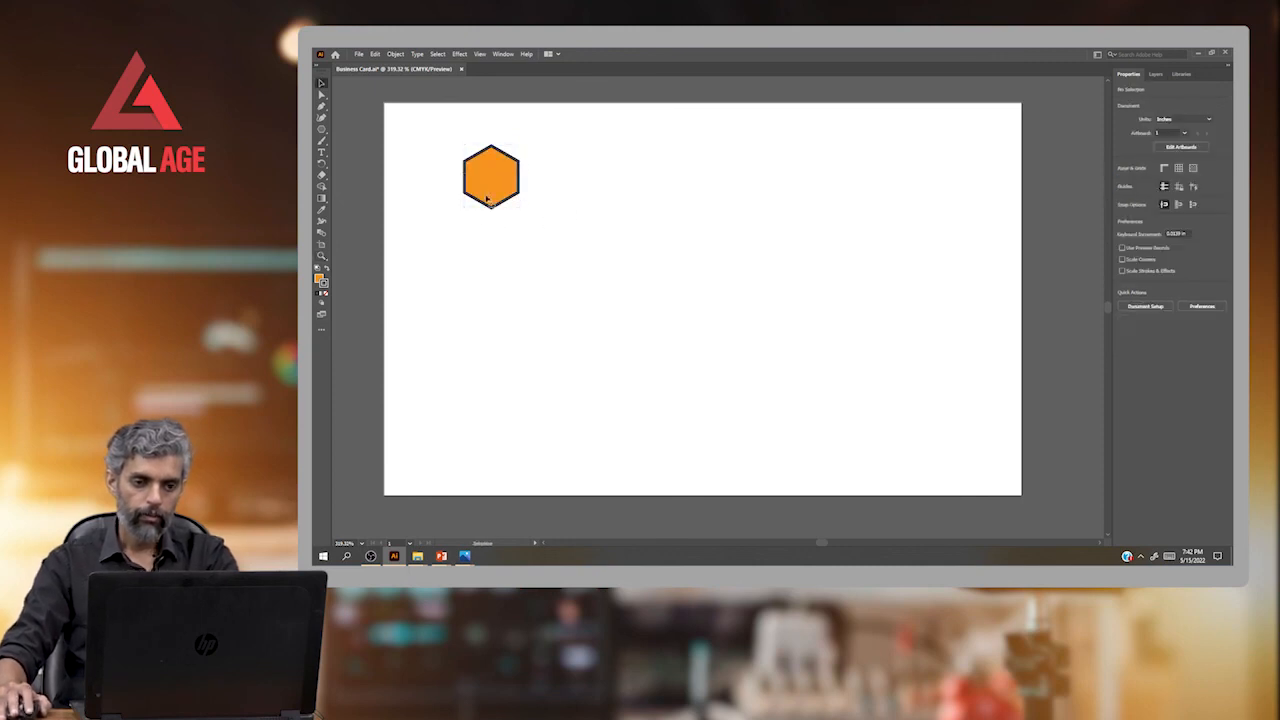
# Copy the hexagon to its right so the edges touch and repeat the duplication into a row of eleven hexagons
pyautogui.moveTo(489, 200); pyautogui.dragTo(546, 195)
pyautogui.hotkey('ctrl', 'd')
pyautogui.hotkey('ctrl', 'd')
pyautogui.hotkey('ctrl', 'd')
pyautogui.hotkey('ctrl', 'd')
pyautogui.hotkey('ctrl', 'd')
pyautogui.hotkey('ctrl', 'd')
pyautogui.hotkey('ctrl', 'd')
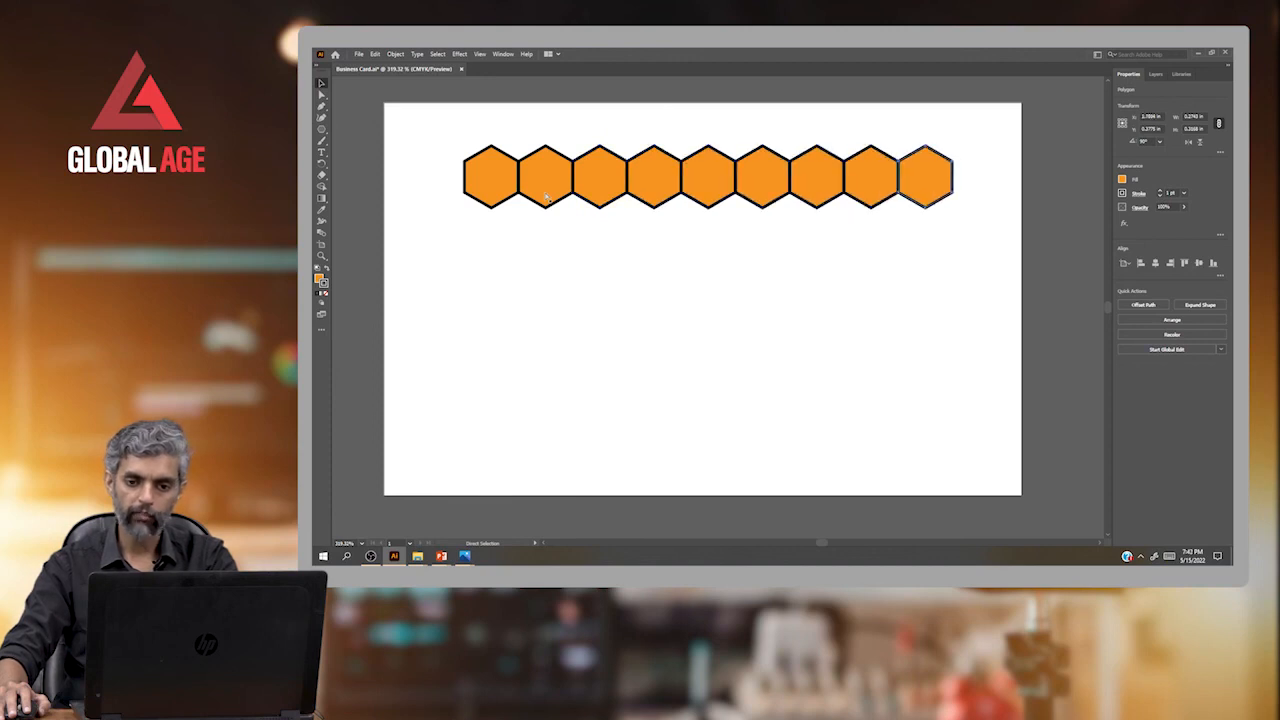
pyautogui.hotkey('ctrl', 'd')
pyautogui.hotkey('ctrl', 'd')
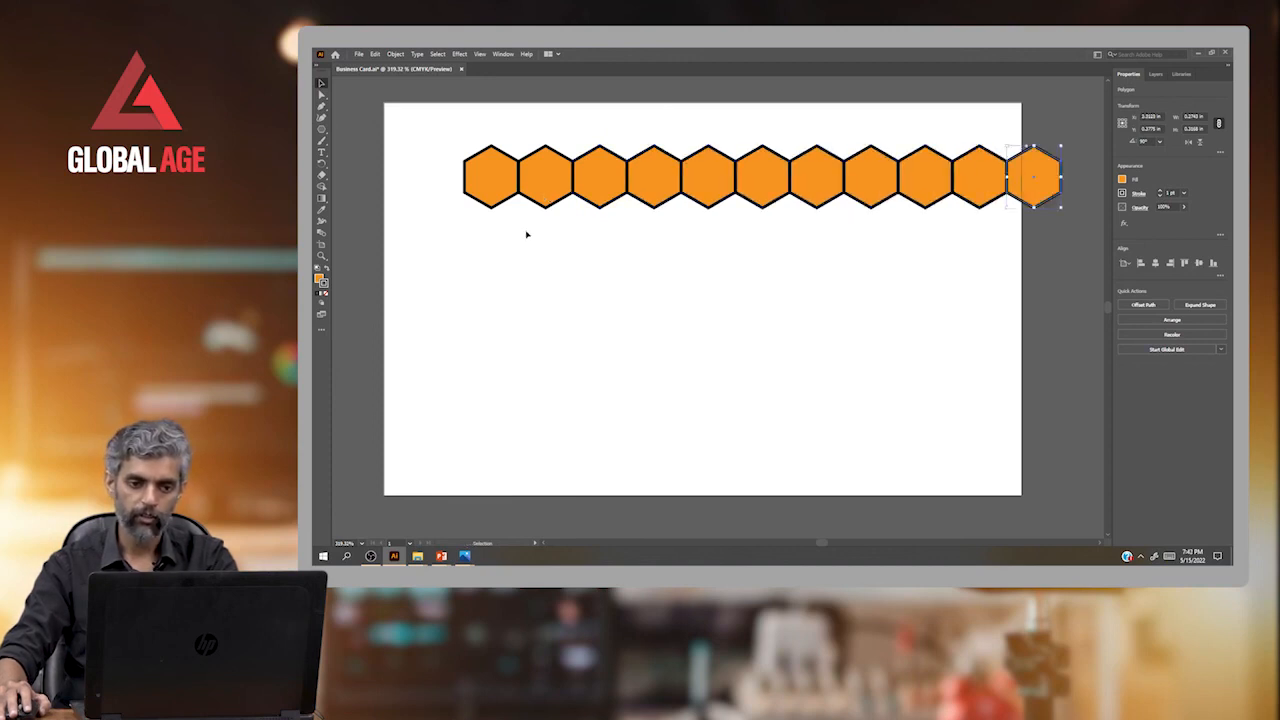
# Select the whole hexagon row and move it left so it fits within the artboard's width
pyautogui.moveTo(462, 266); pyautogui.dragTo(700, 218)
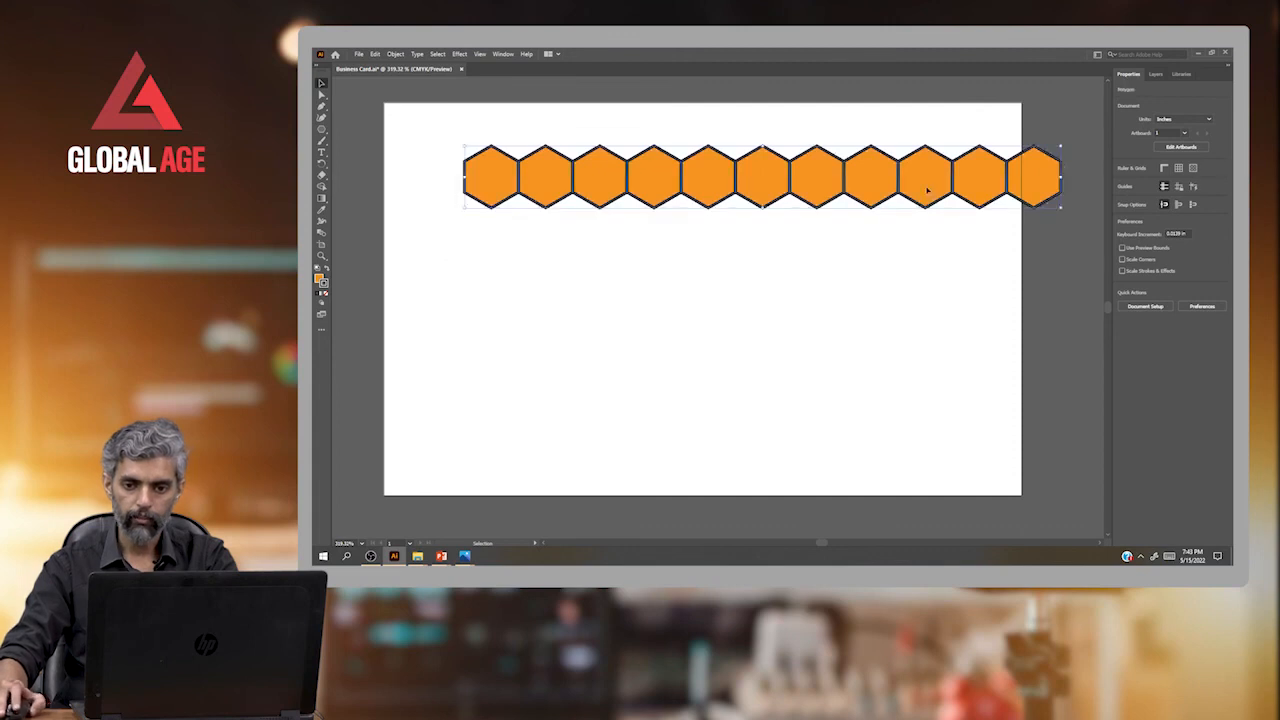
pyautogui.click(885, 183)
pyautogui.moveTo(885, 183); pyautogui.dragTo(831, 186)
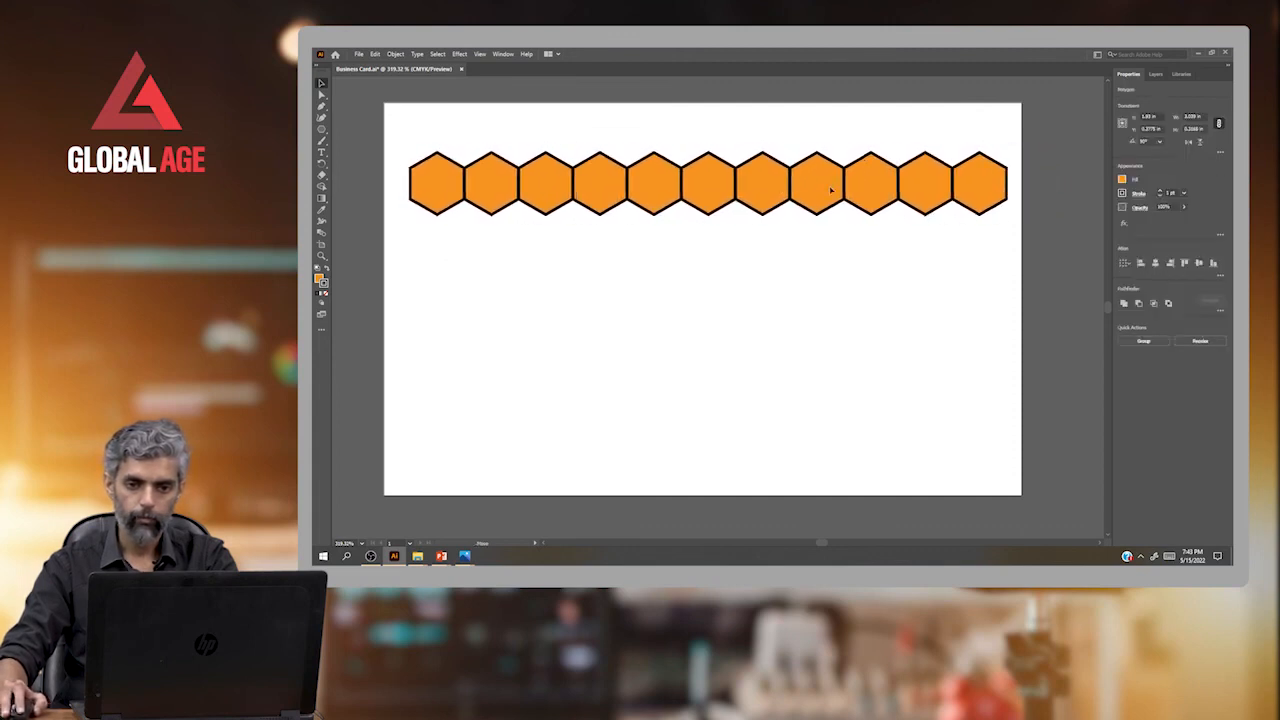
pyautogui.click(781, 311)
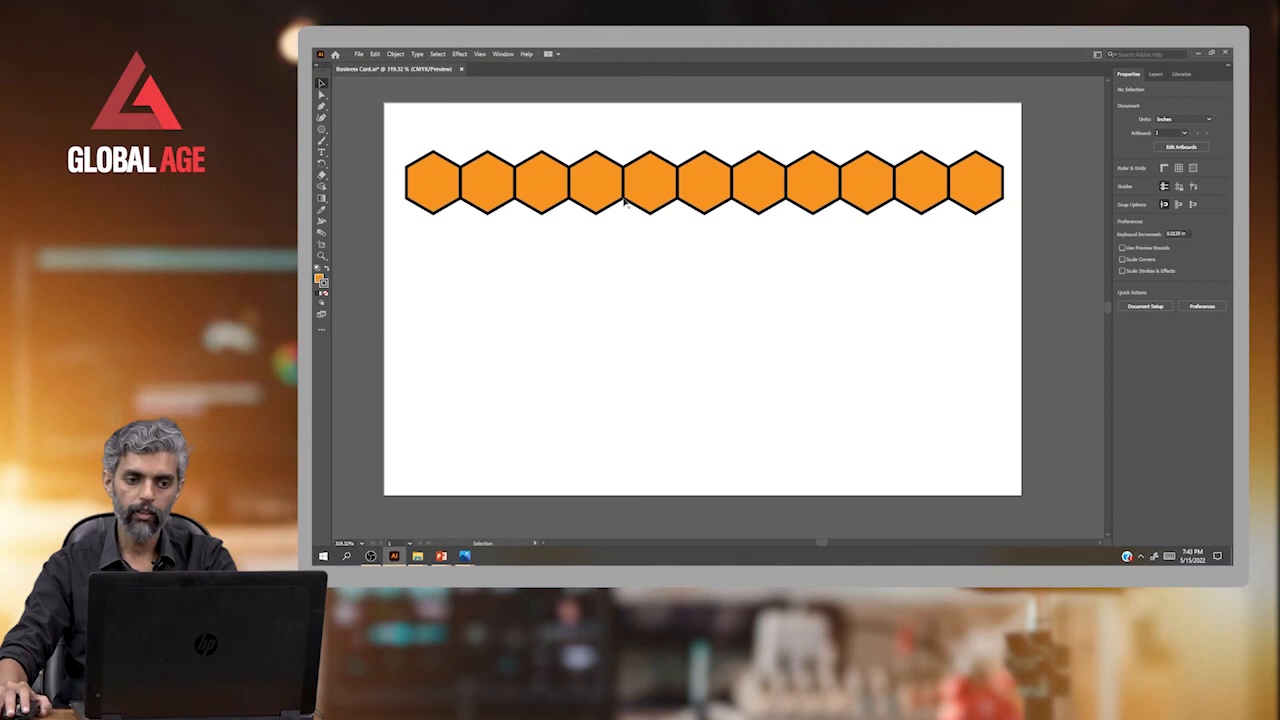
# Copy the hexagon row down and half a hexagon left so it interlocks, and move both rows to the artboard's top
pyautogui.click(751, 189)
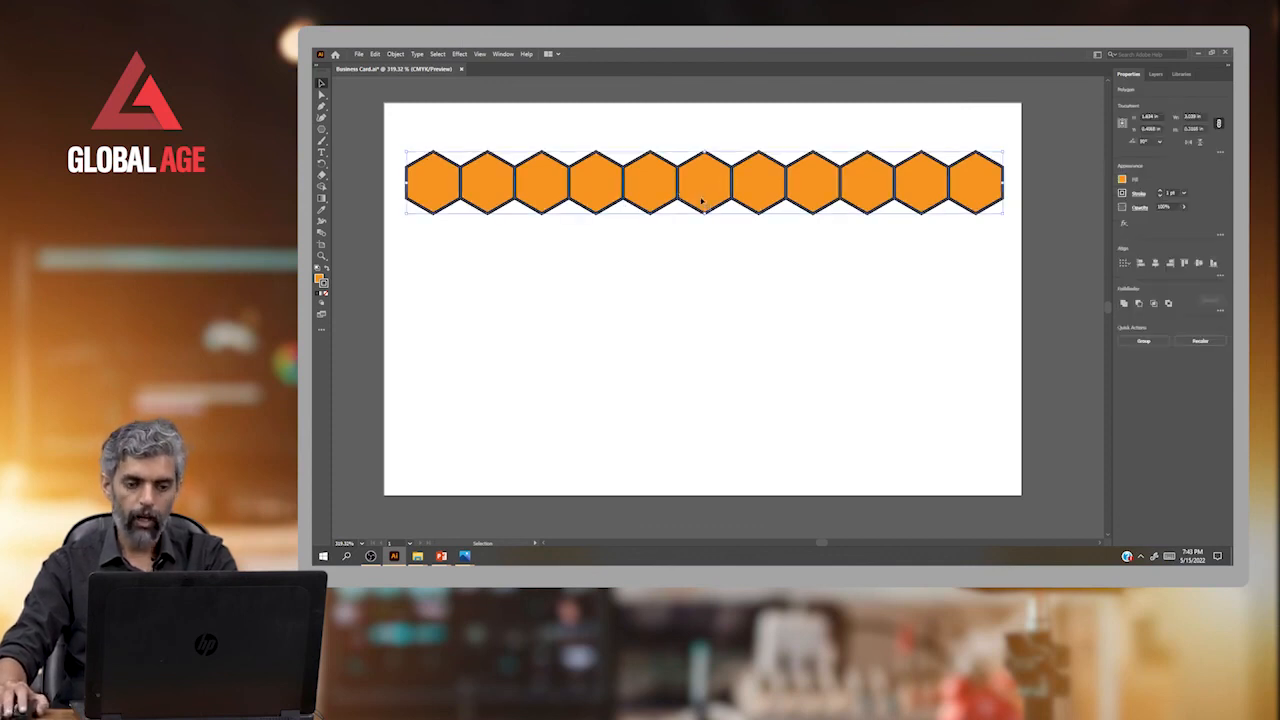
pyautogui.moveTo(709, 176); pyautogui.dragTo(681, 220)
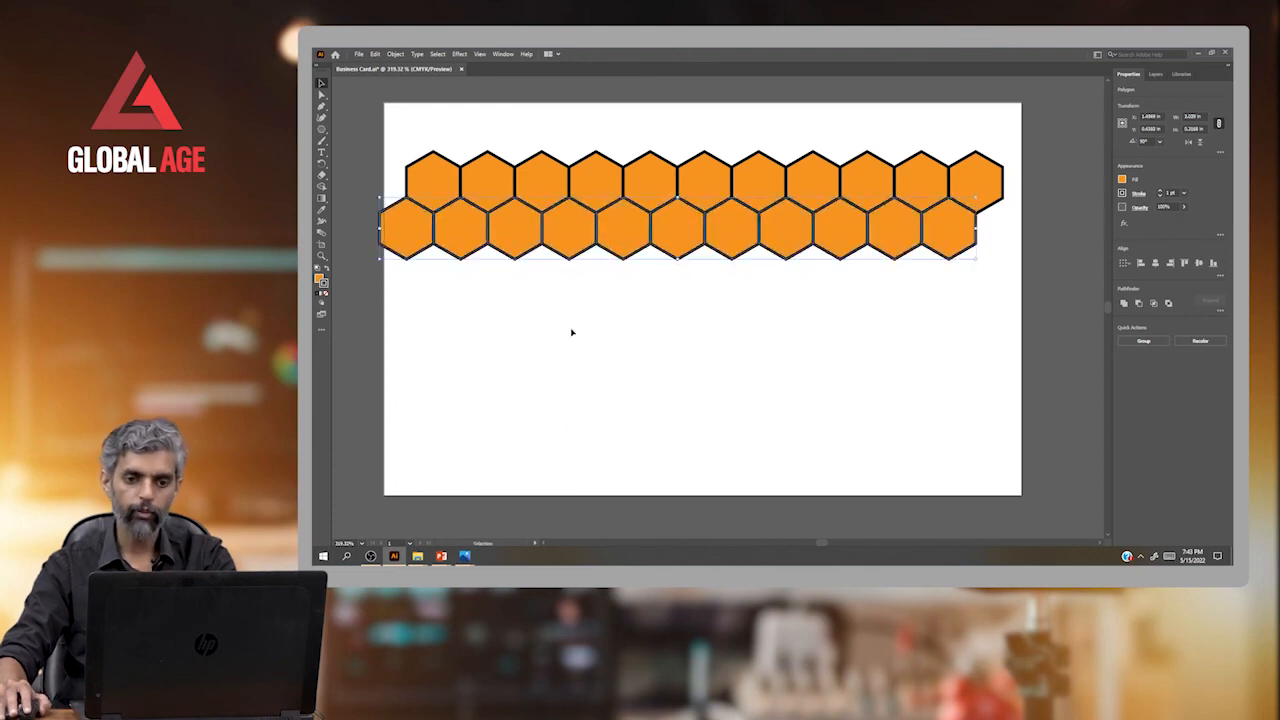
pyautogui.click(584, 333)
pyautogui.hotkey('ctrl', 'a')
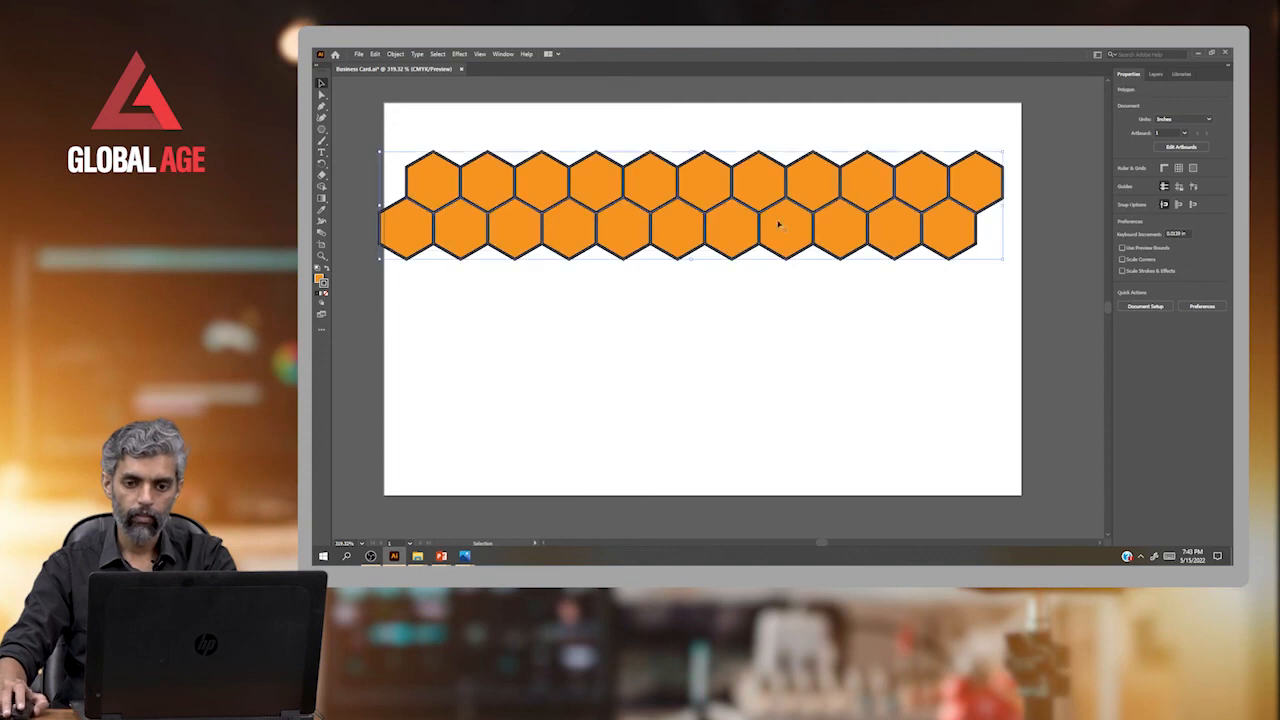
pyautogui.moveTo(758, 188); pyautogui.dragTo(768, 154)
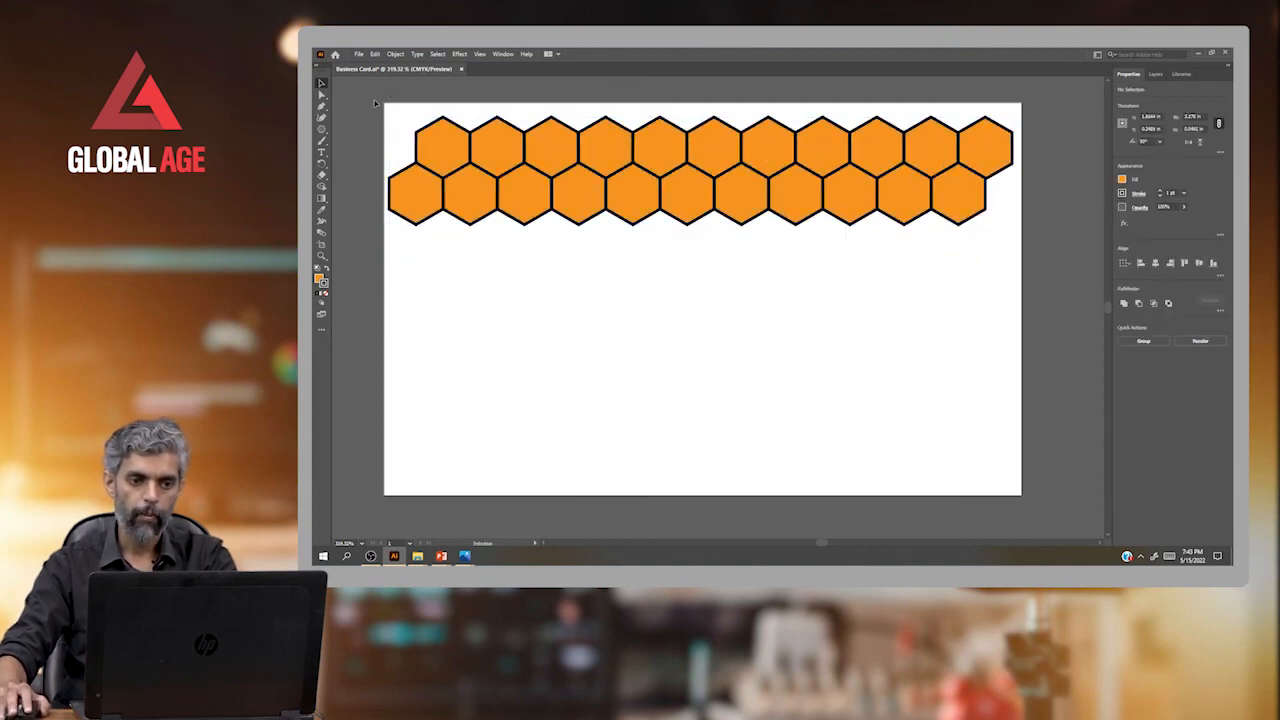
# Copy the two hexagon rows straight down so they interlock and repeat the duplication into an eight-row honeycomb
pyautogui.click(385, 99)
pyautogui.hotkey('ctrl', 'a')
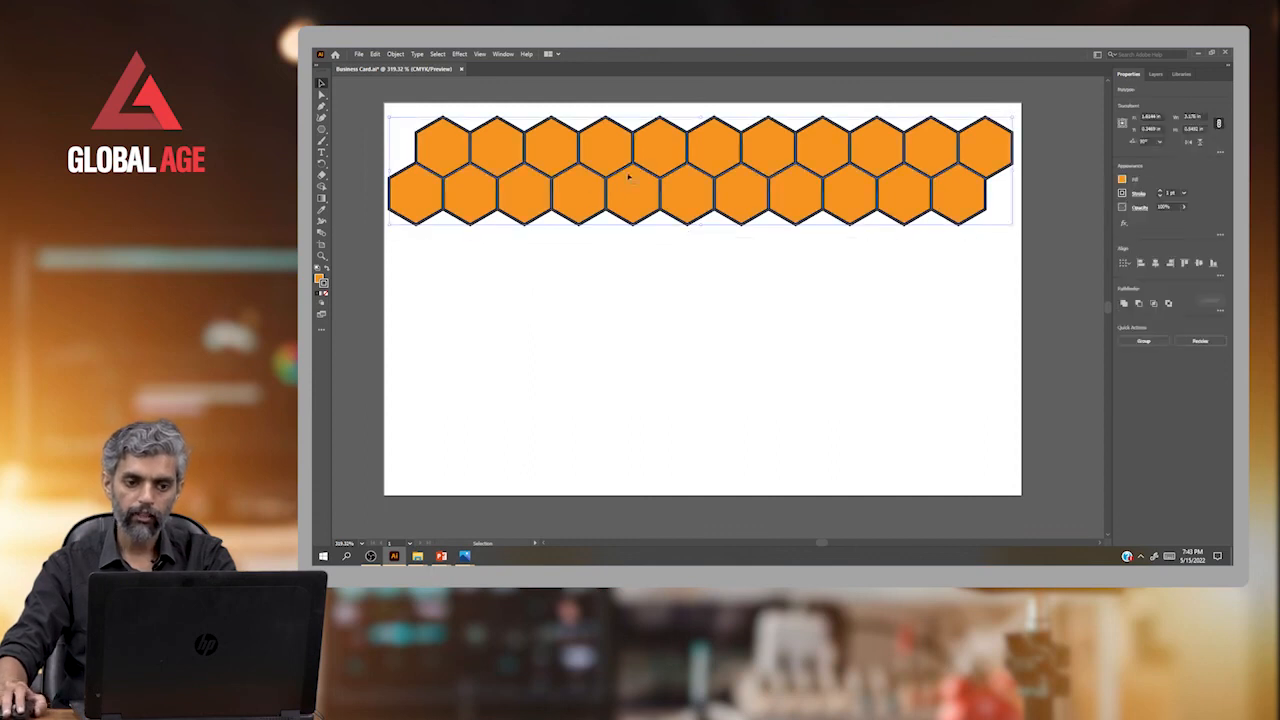
pyautogui.moveTo(664, 152); pyautogui.dragTo(664, 244)
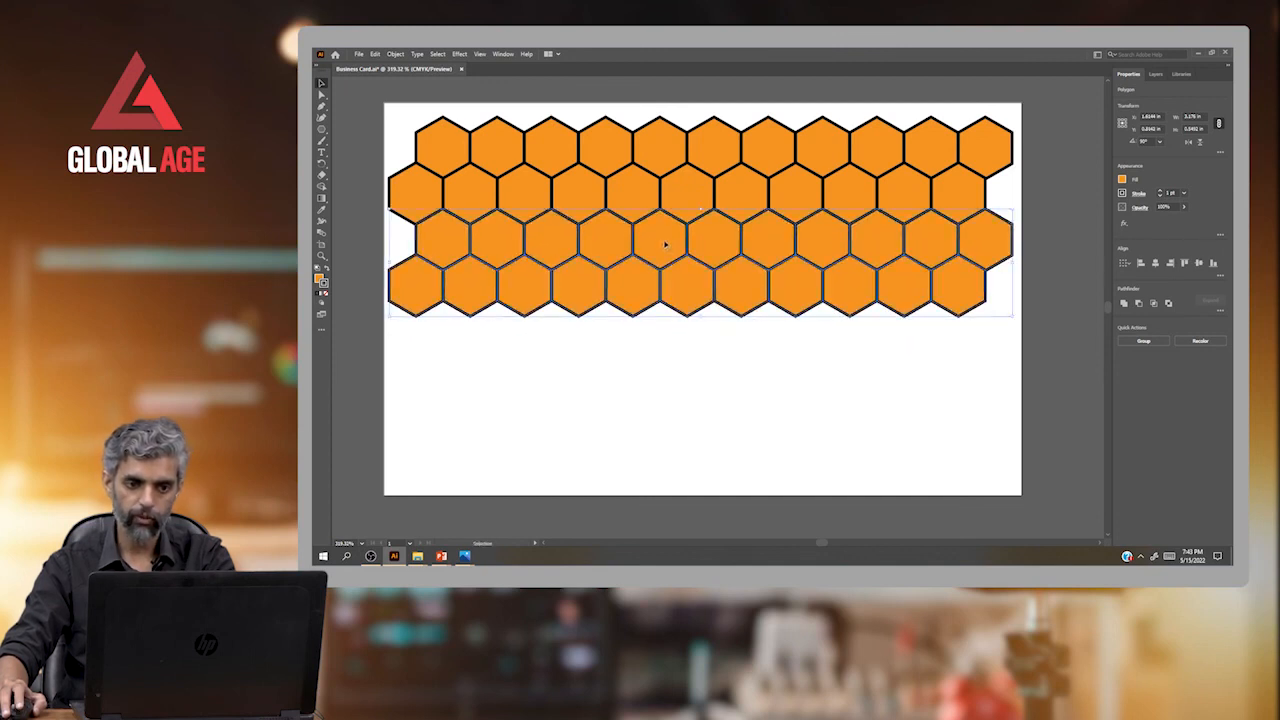
pyautogui.press('a')
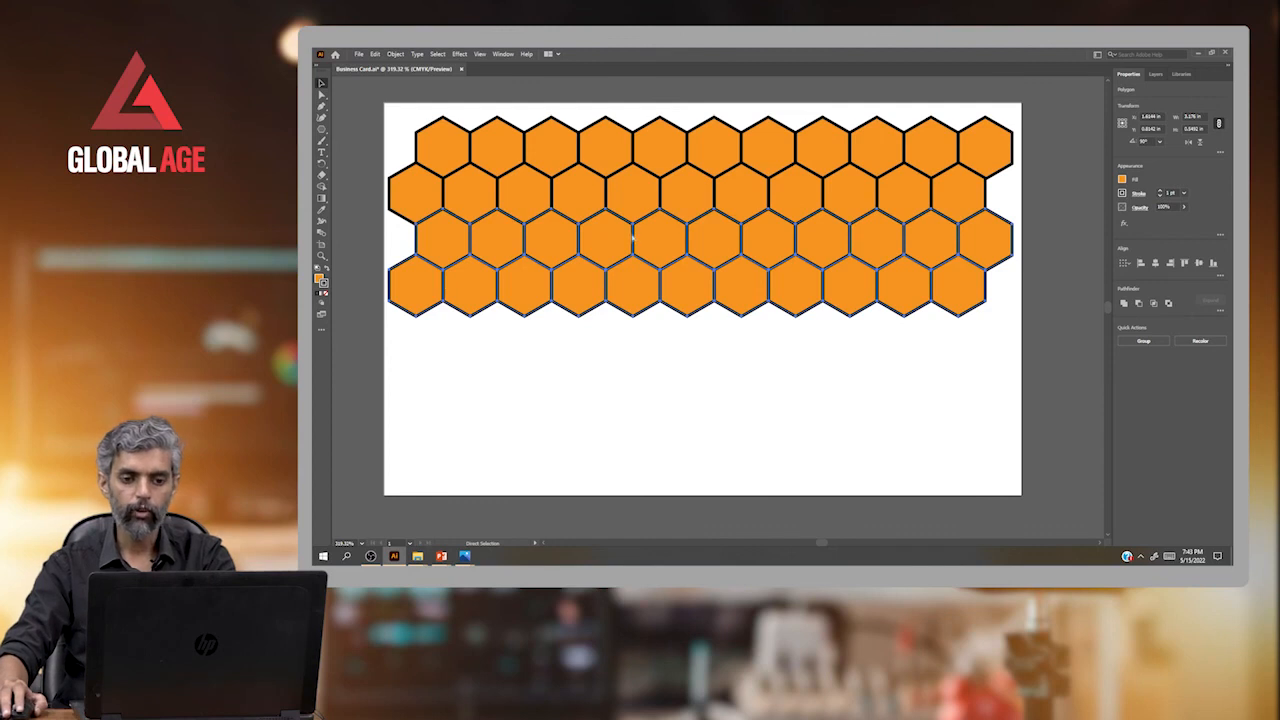
pyautogui.hotkey('ctrl', 'd')
pyautogui.hotkey('ctrl', 'd')
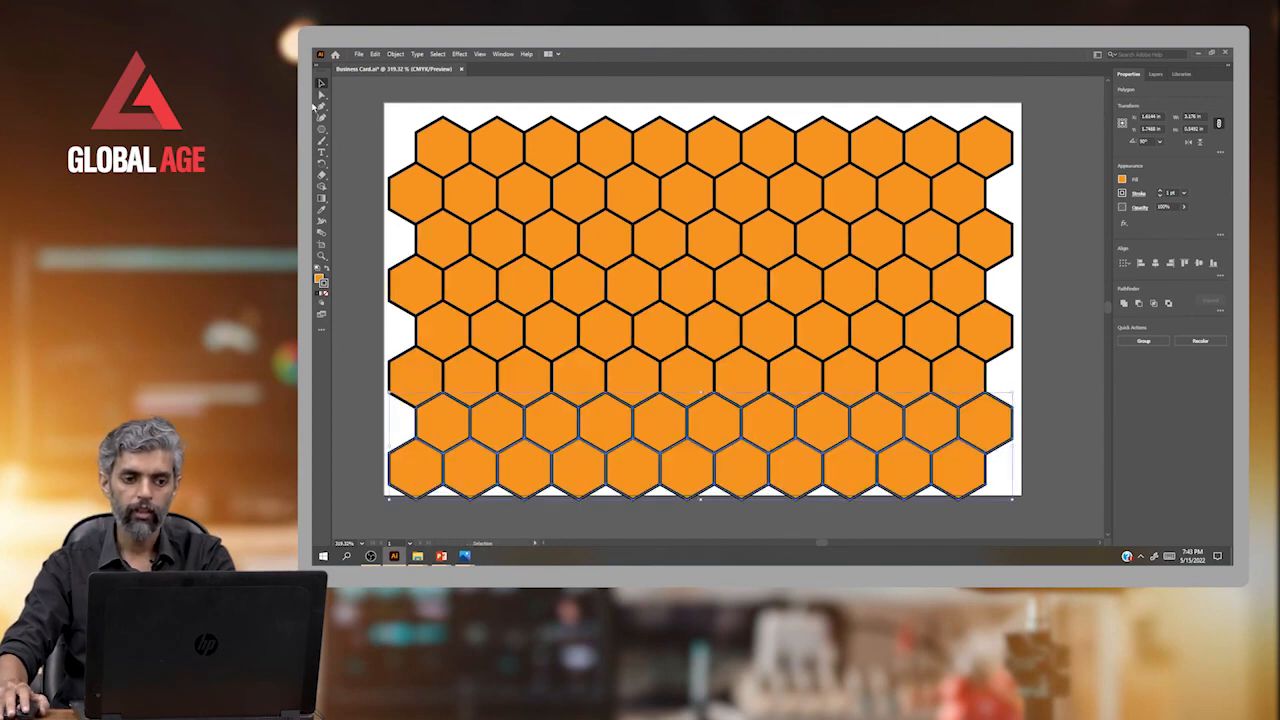
pyautogui.press('v')
pyautogui.click(370, 118)
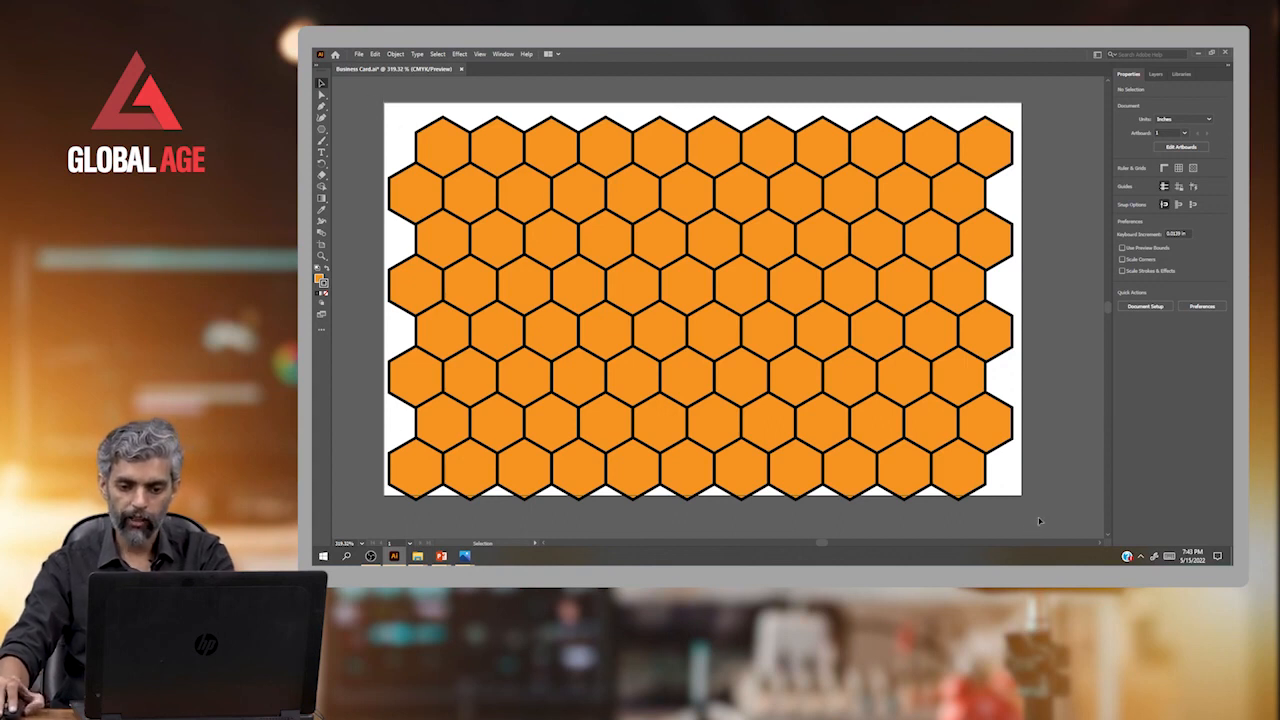
# Scale the whole honeycomb down proportionally and position it inside the artboard with a margin around it
pyautogui.hotkey('ctrl', 'a')
pyautogui.moveTo(1013, 501); pyautogui.dragTo(966, 474)
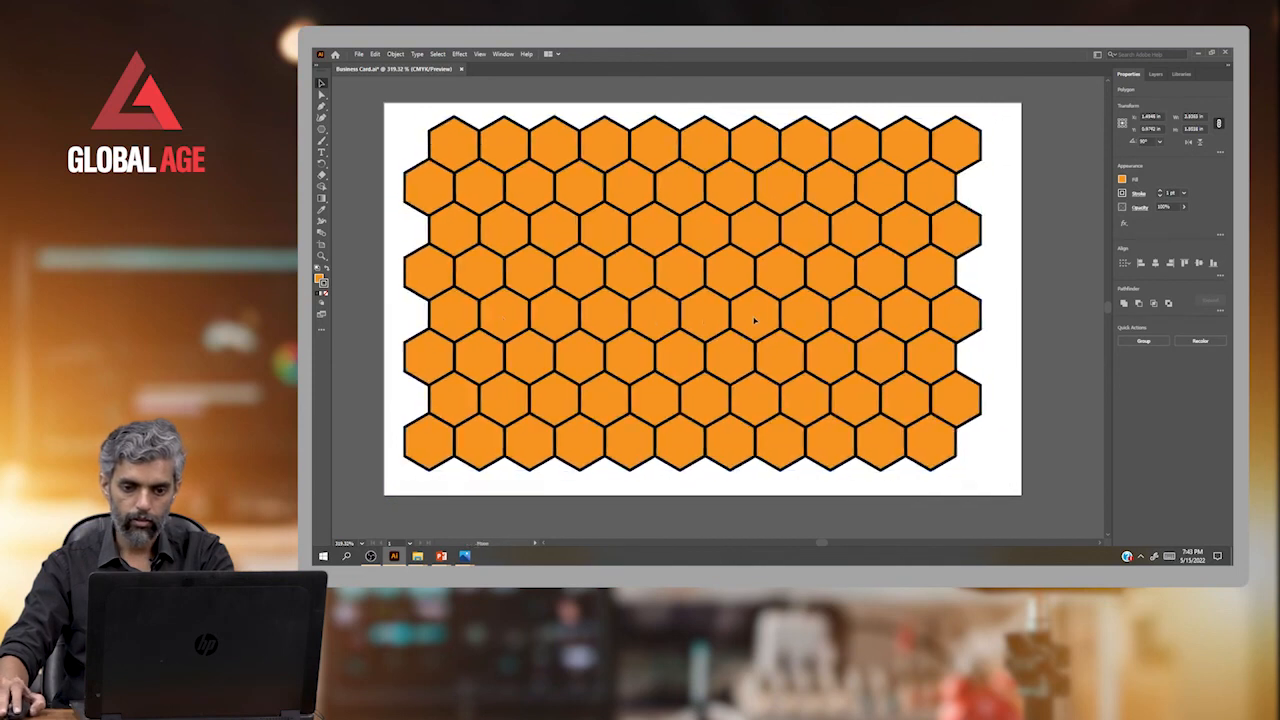
pyautogui.moveTo(746, 253); pyautogui.dragTo(720, 274)
# Fill all the honeycomb hexagons with blue and change their stroke to white
pyautogui.click(1121, 179)
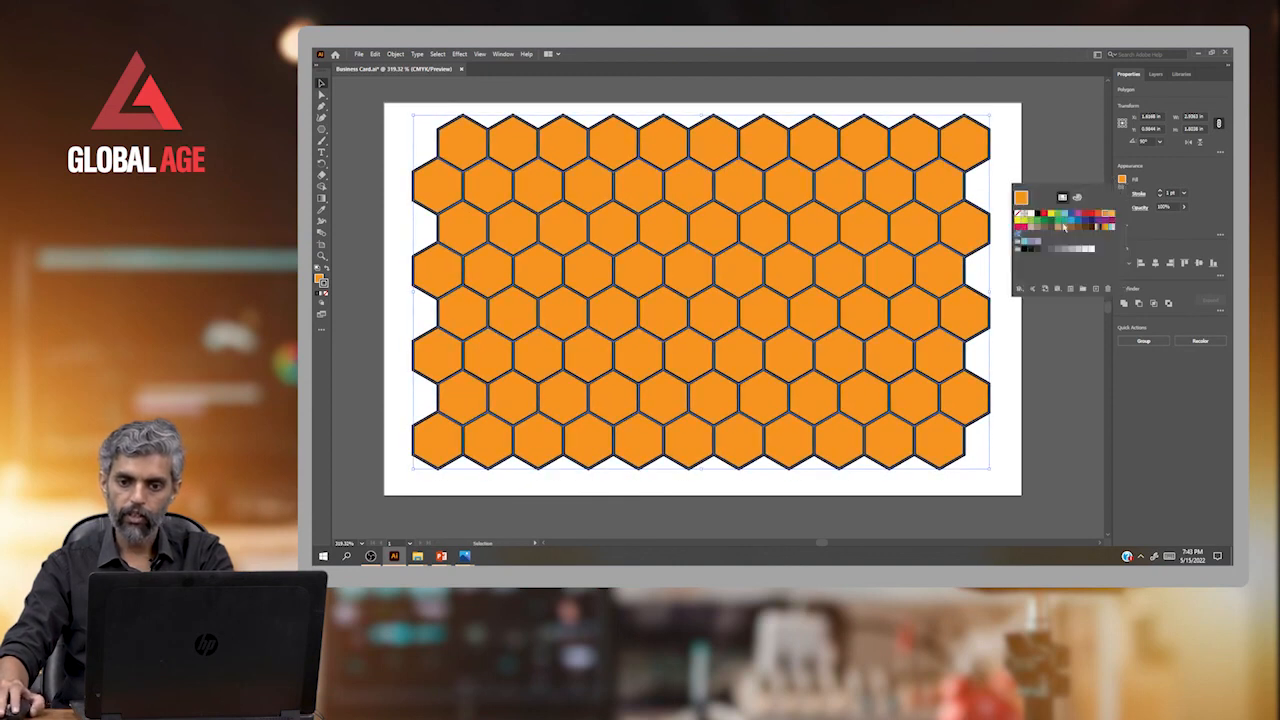
pyautogui.click(1068, 218)
pyautogui.click(1080, 218)
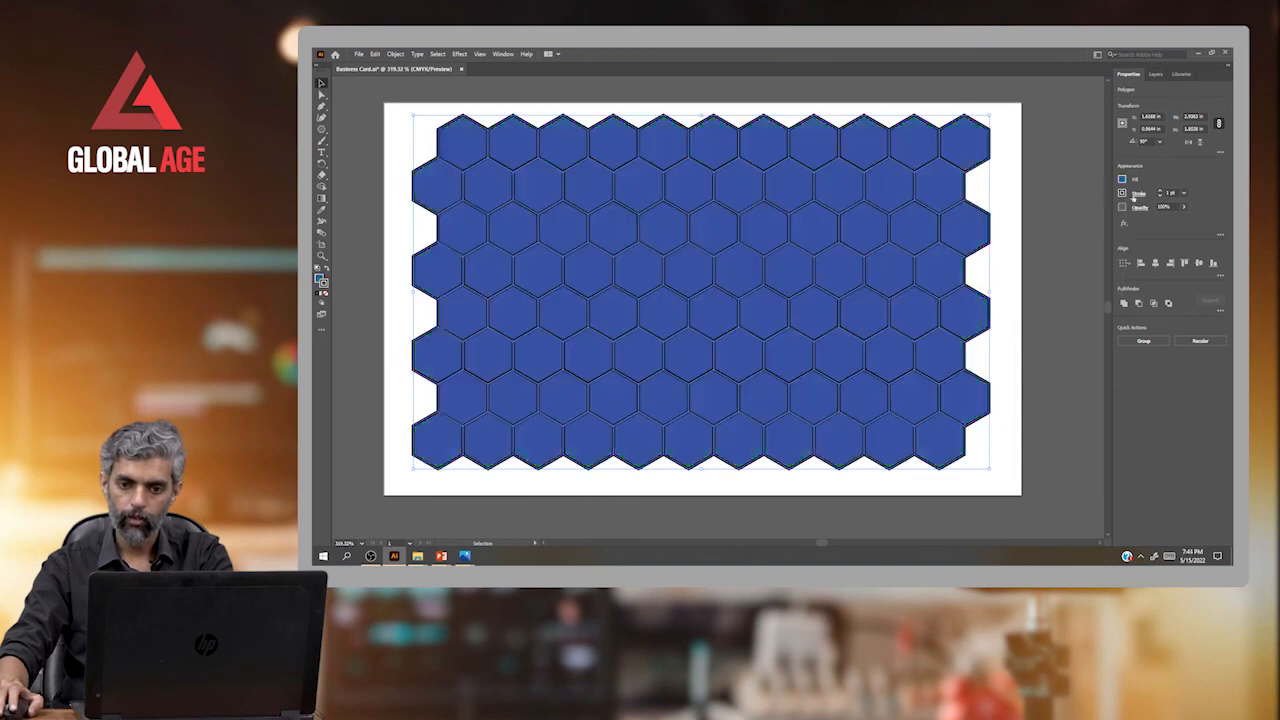
pyautogui.click(1122, 193)
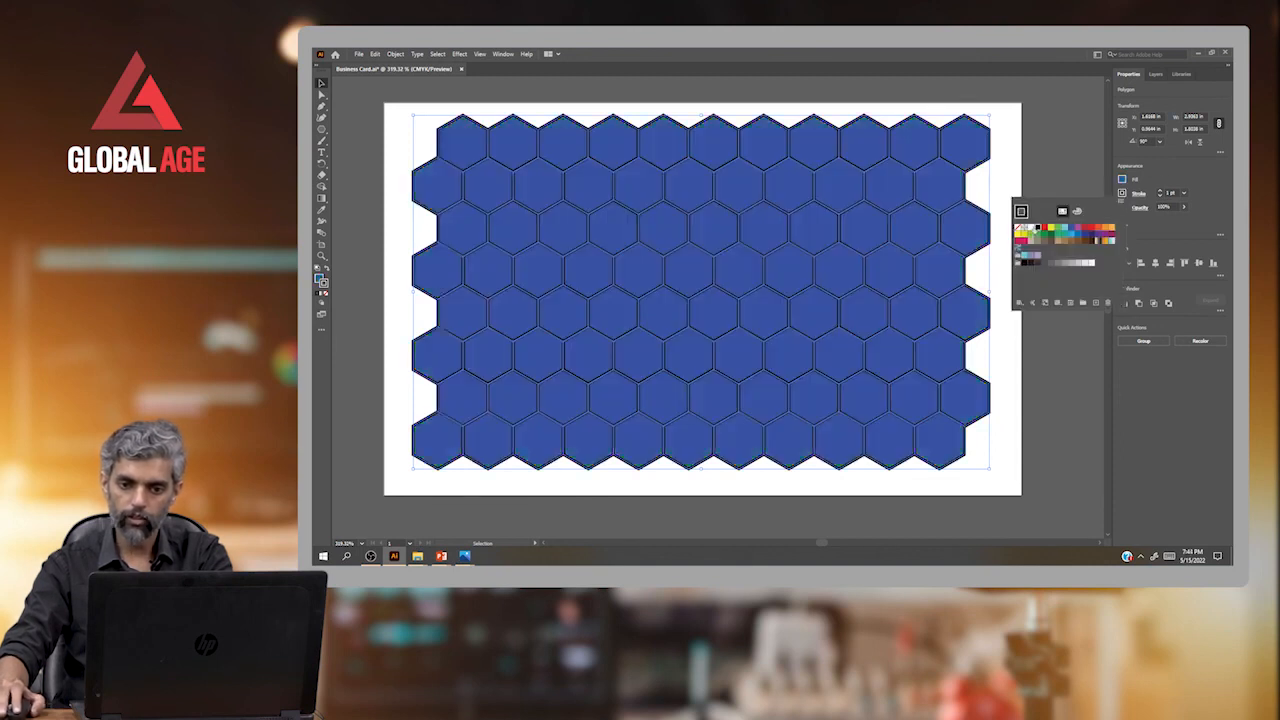
pyautogui.click(1030, 228)
pyautogui.click(1062, 177)
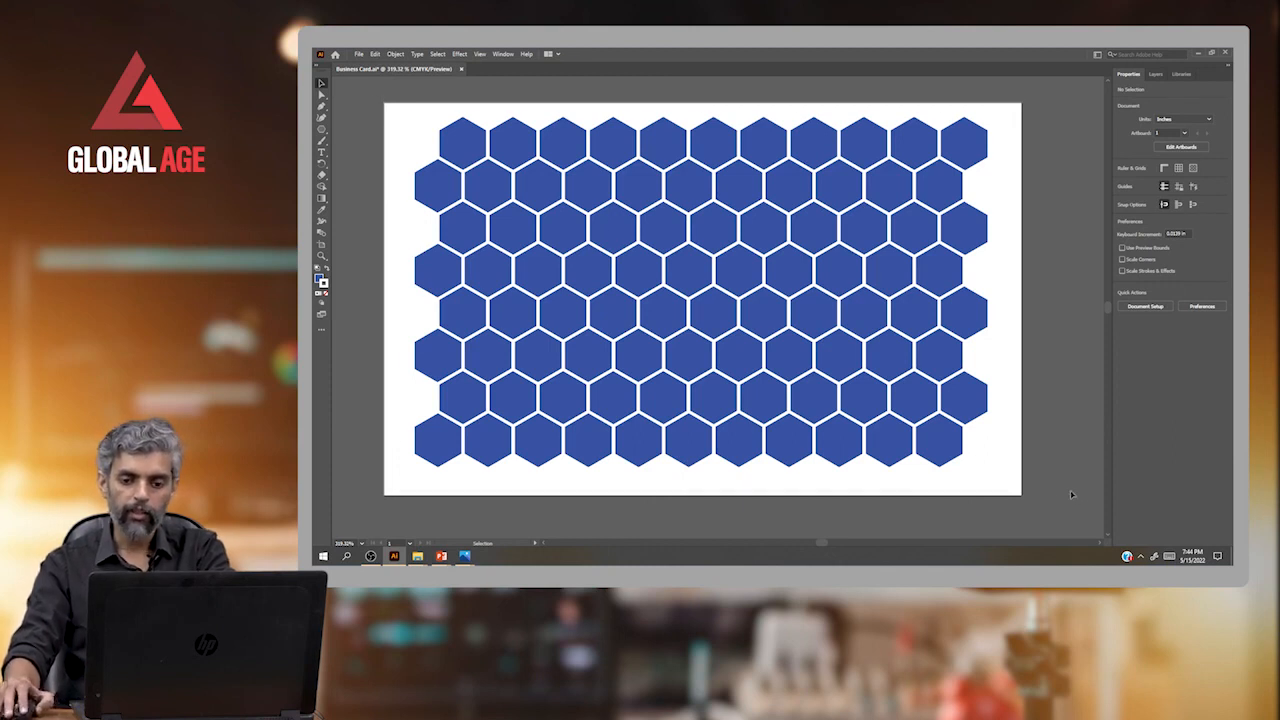
pyautogui.hotkey('ctrl', 'a')
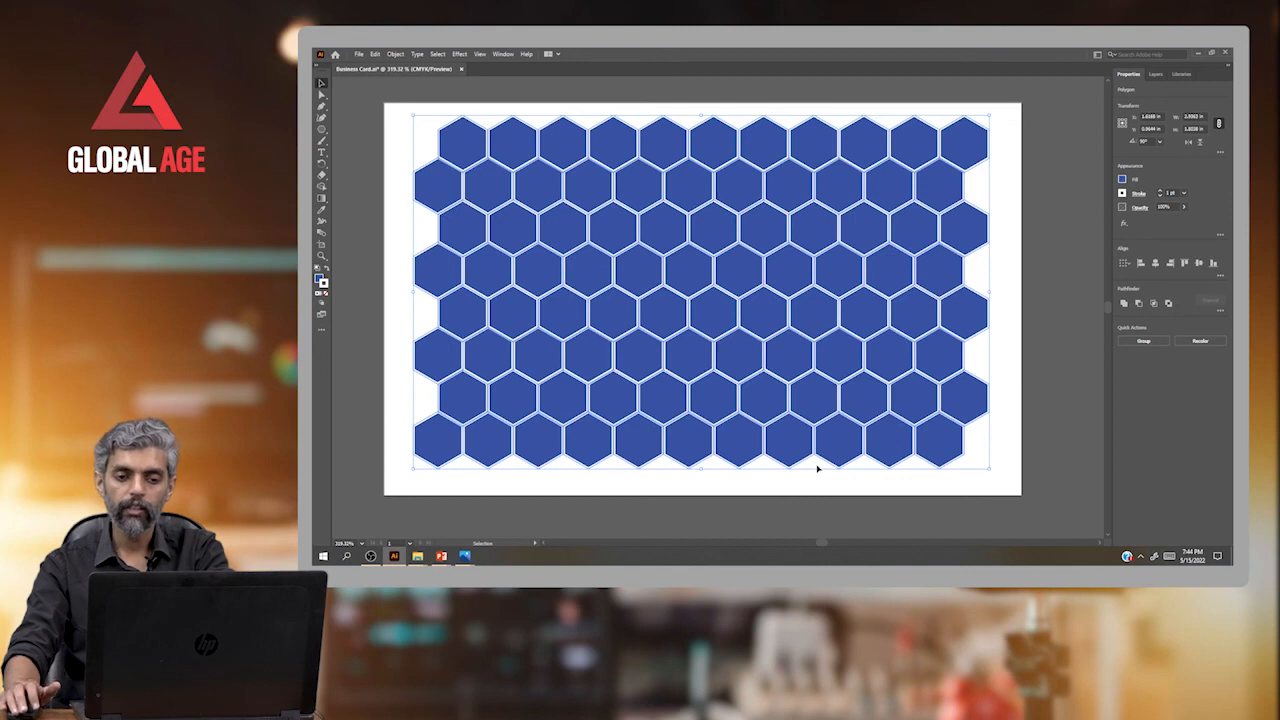
pyautogui.click(789, 497)
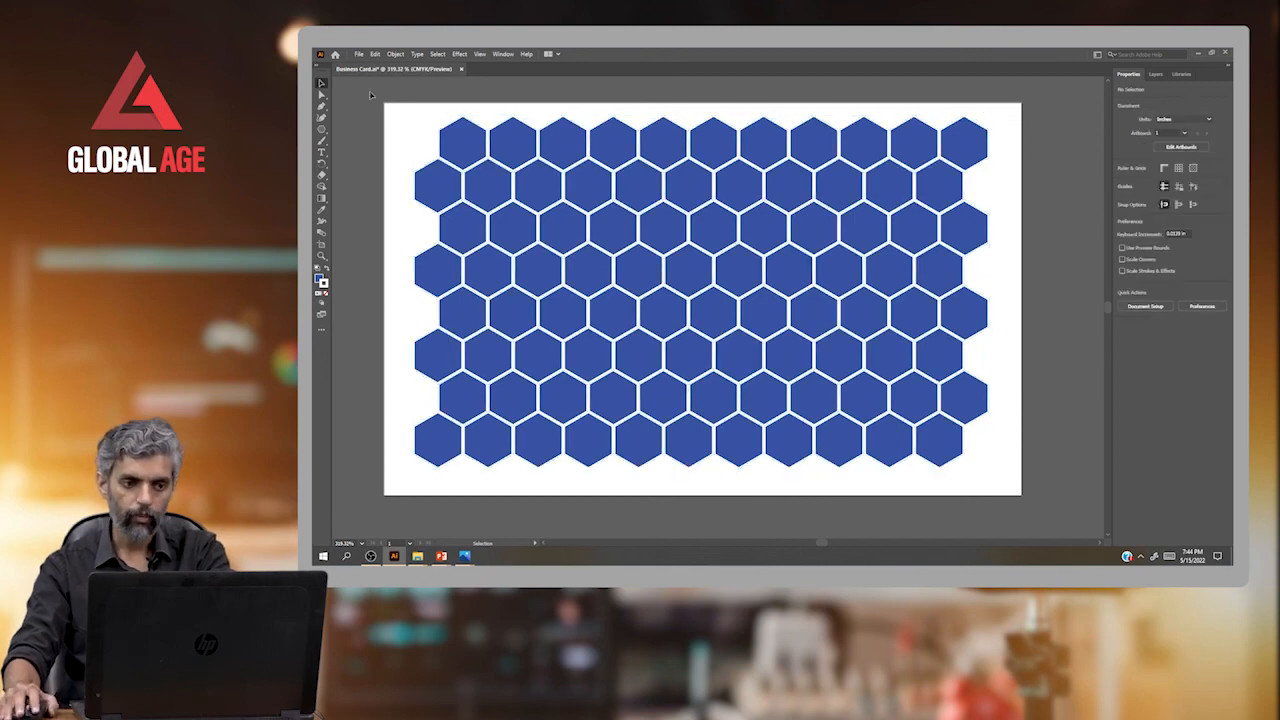